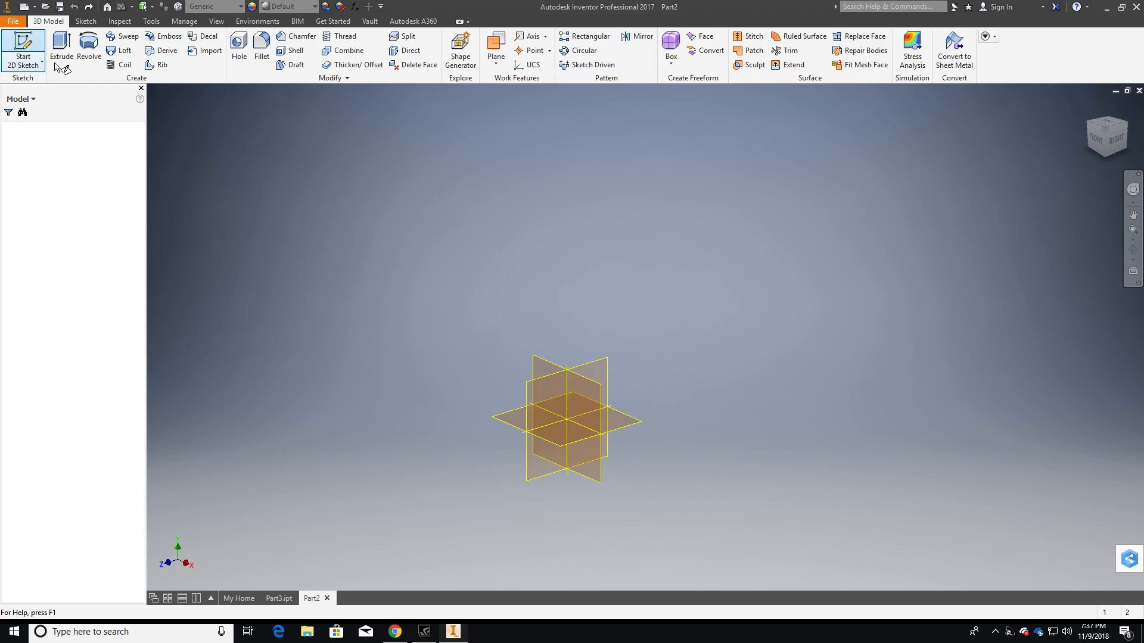
Step: Start a 2D sketch on the XY plane
scroll(645, 274, down, 3)
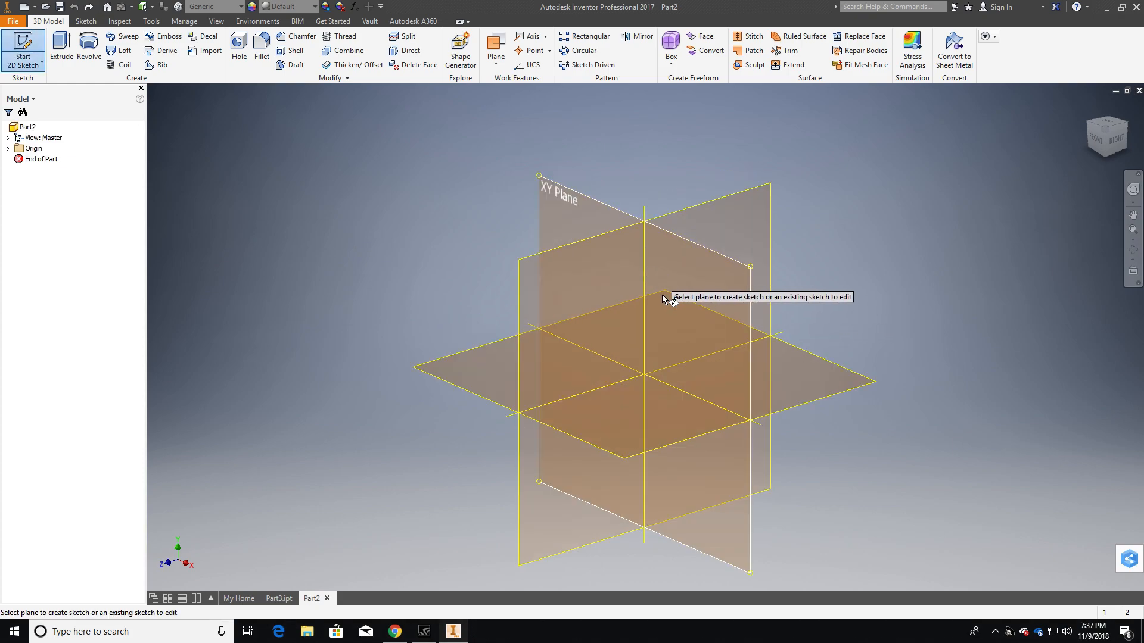
middle_drag(684, 328, 699, 297)
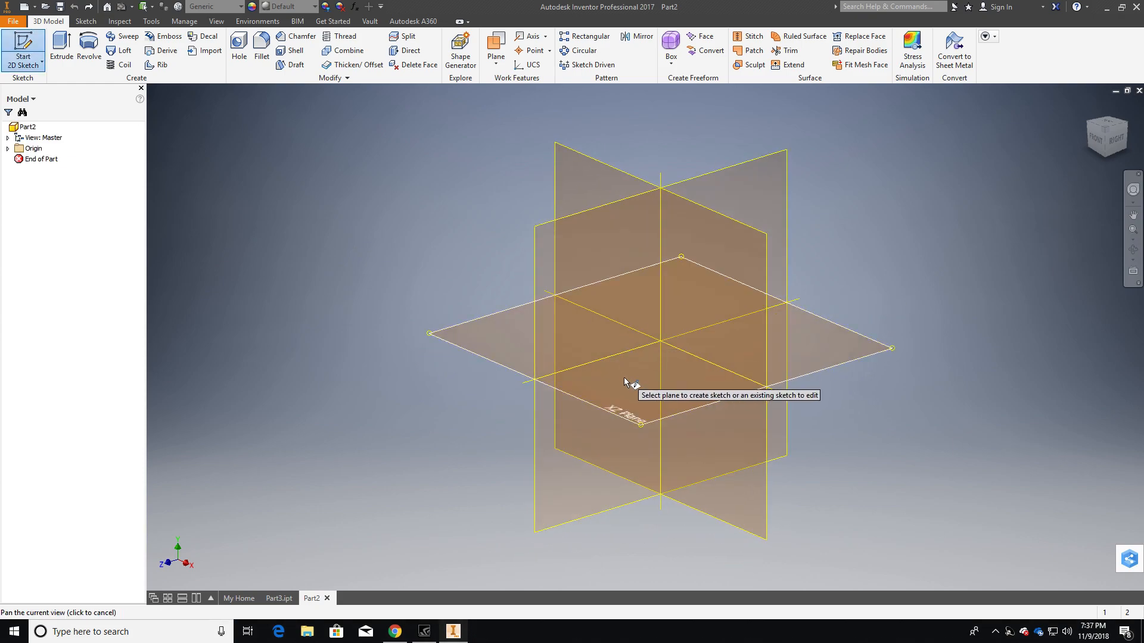
click(744, 261)
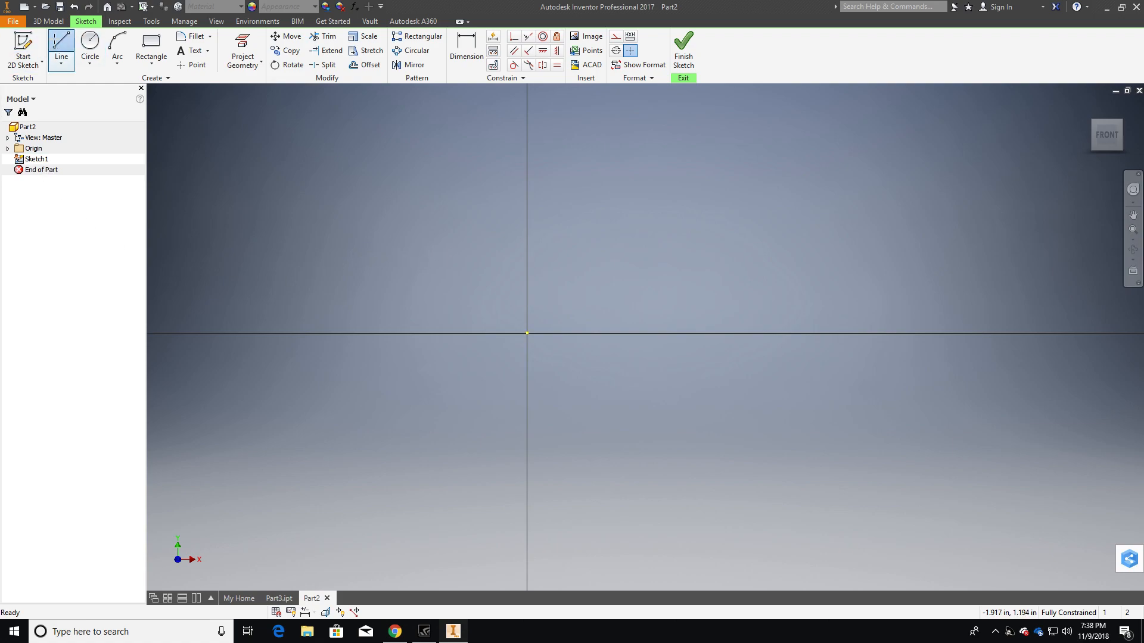
Step: Draw a 2 in horizontal line from the origin along the X axis and a 0.5 in vertical line up from its far end
click(61, 48)
click(527, 334)
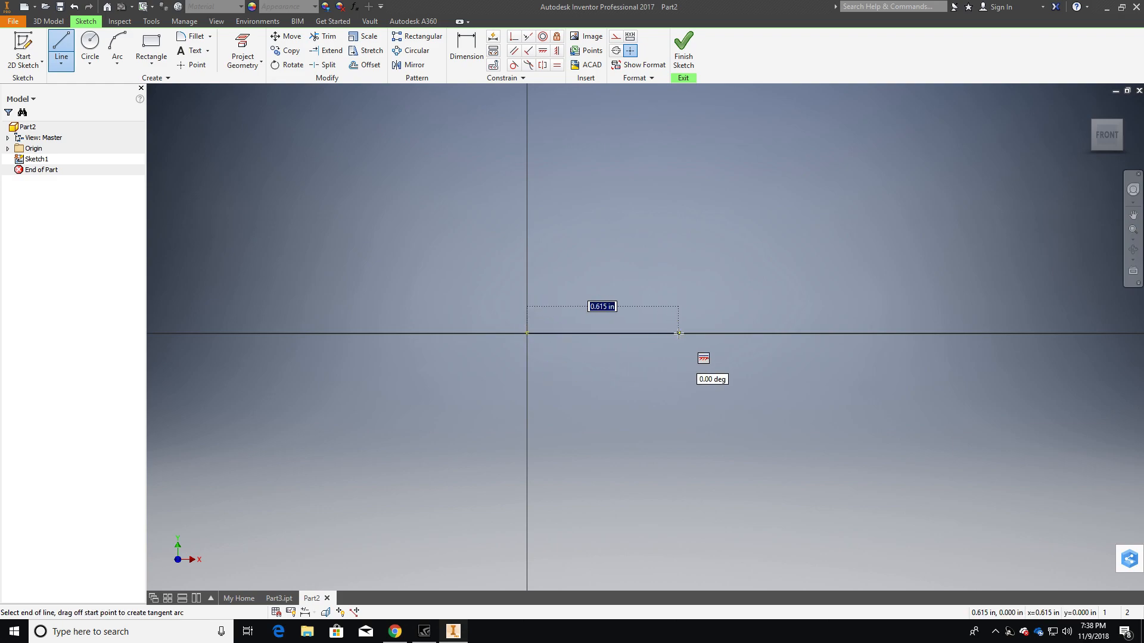
text(2)
key(Tab)
key(Return)
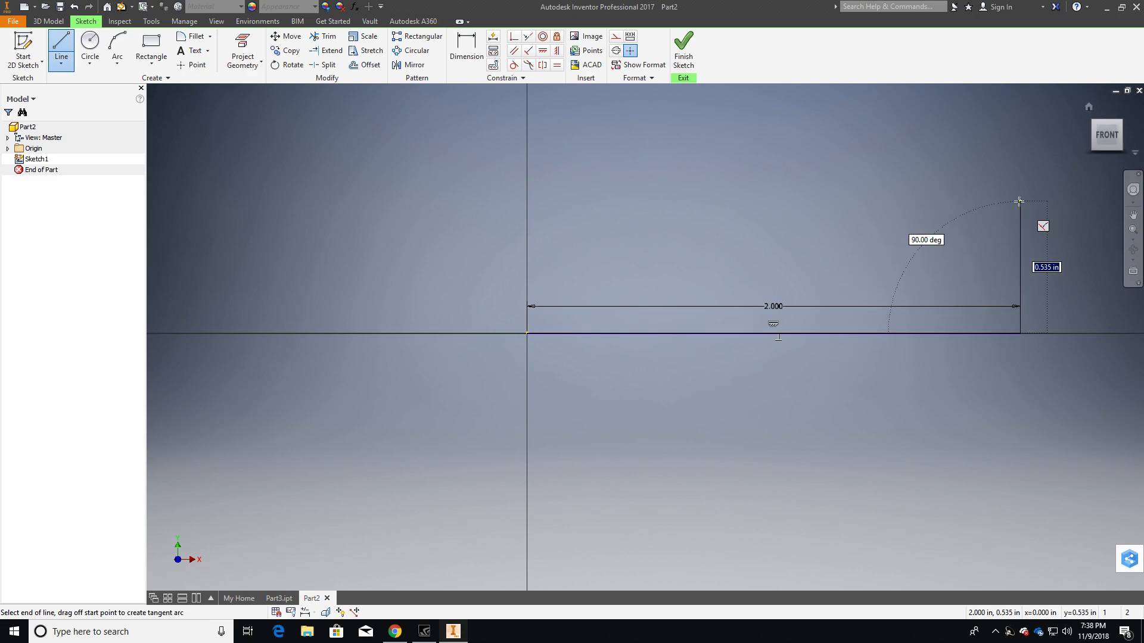
text(.5)
key(Return)
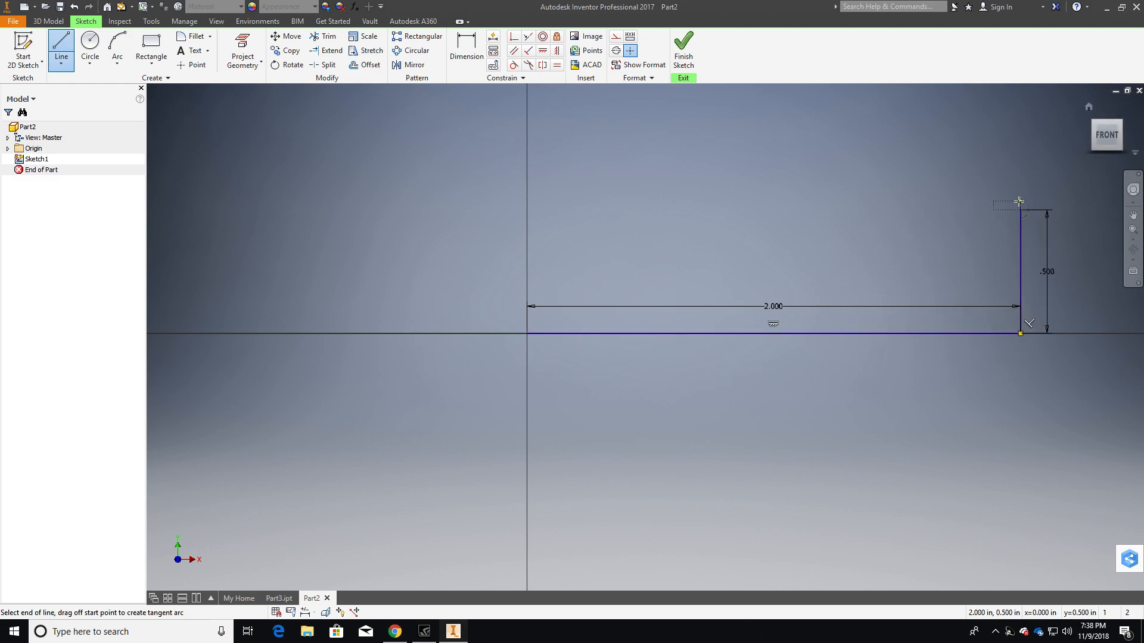
key(Escape)
Step: Draw a 2 in vertical line up from the origin and a 0.5 in horizontal line from its upper end towards the inside
scroll(624, 244, up, 3)
middle_drag(584, 268, 559, 326)
click(62, 48)
click(542, 353)
text(2)
key(Return)
scroll(648, 276, down, 5)
scroll(648, 276, up, 3)
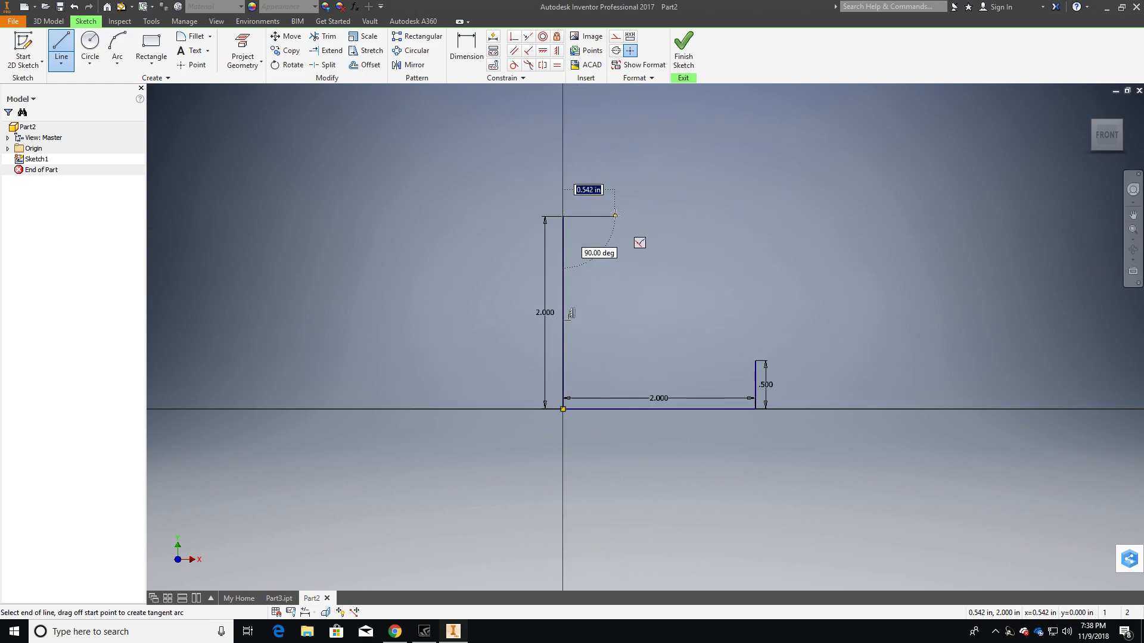
text(.5)
key(Return)
Step: Close the profile with a sloped line joining the open ends of the two 0.5 in lines
click(59, 47)
click(59, 46)
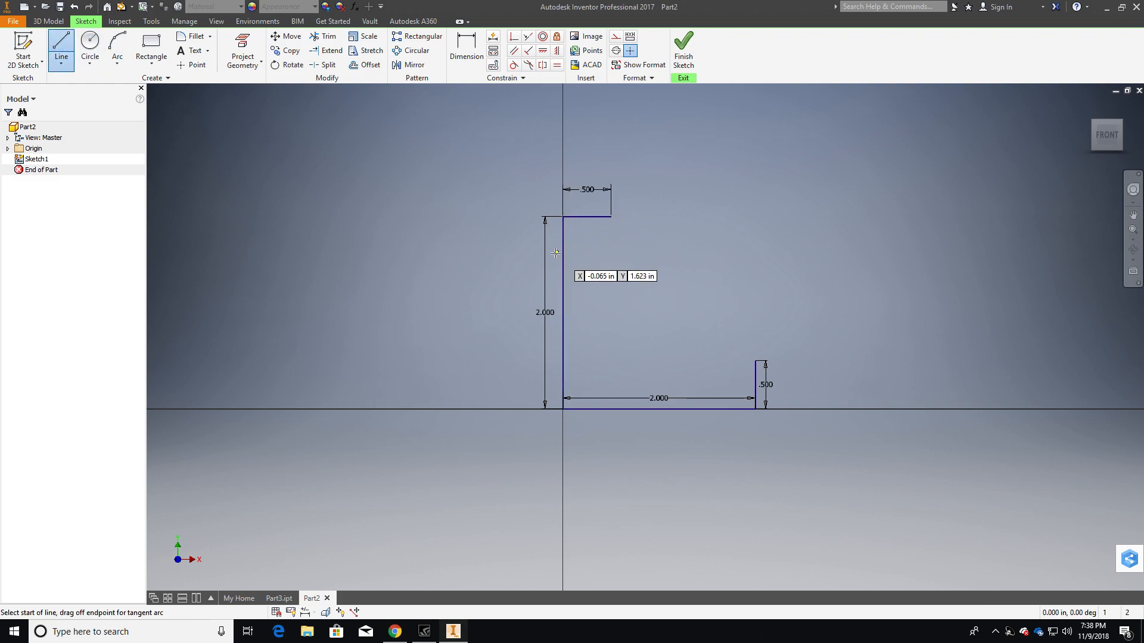
click(610, 216)
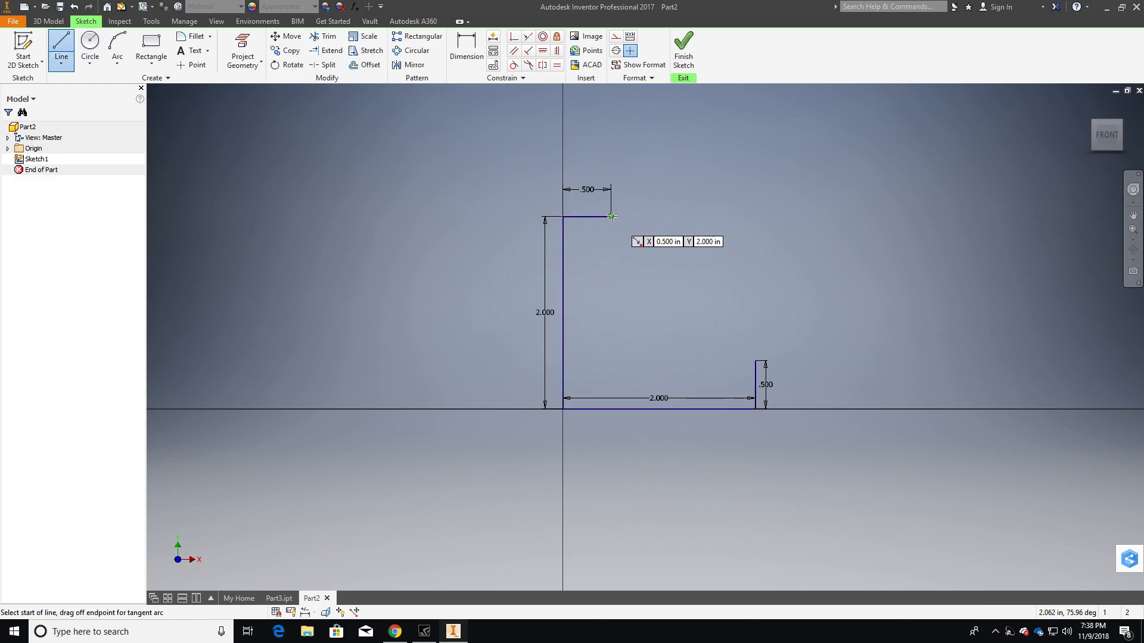
click(756, 361)
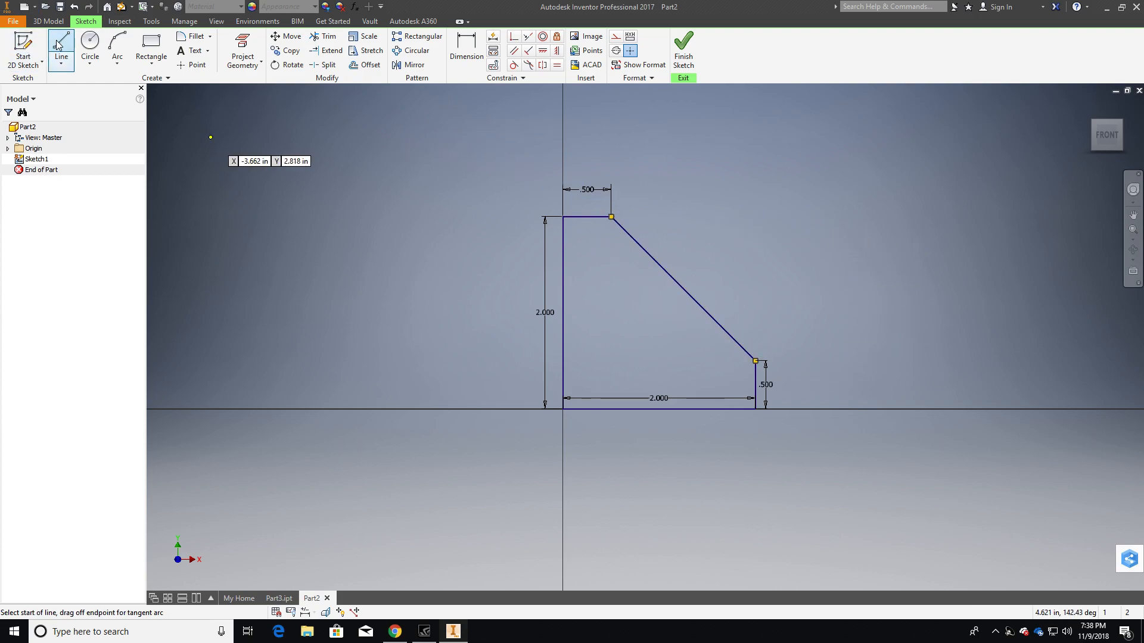
Step: Draw a 1 in vertical line up from the midpoint of the base line
click(659, 409)
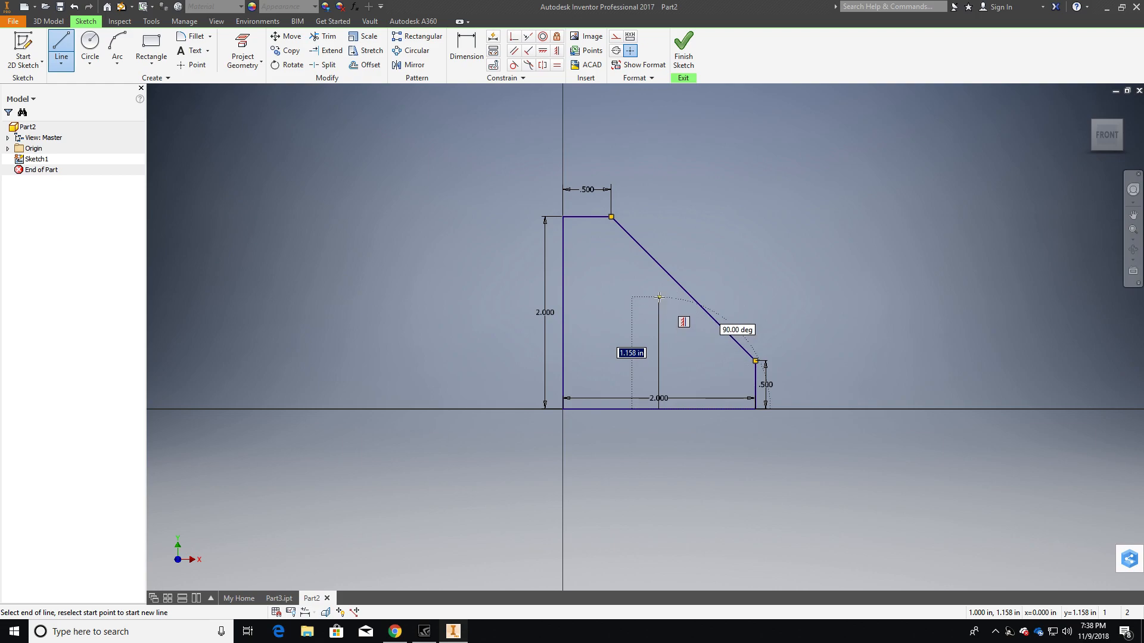
text(1)
key(Return)
key(Escape)
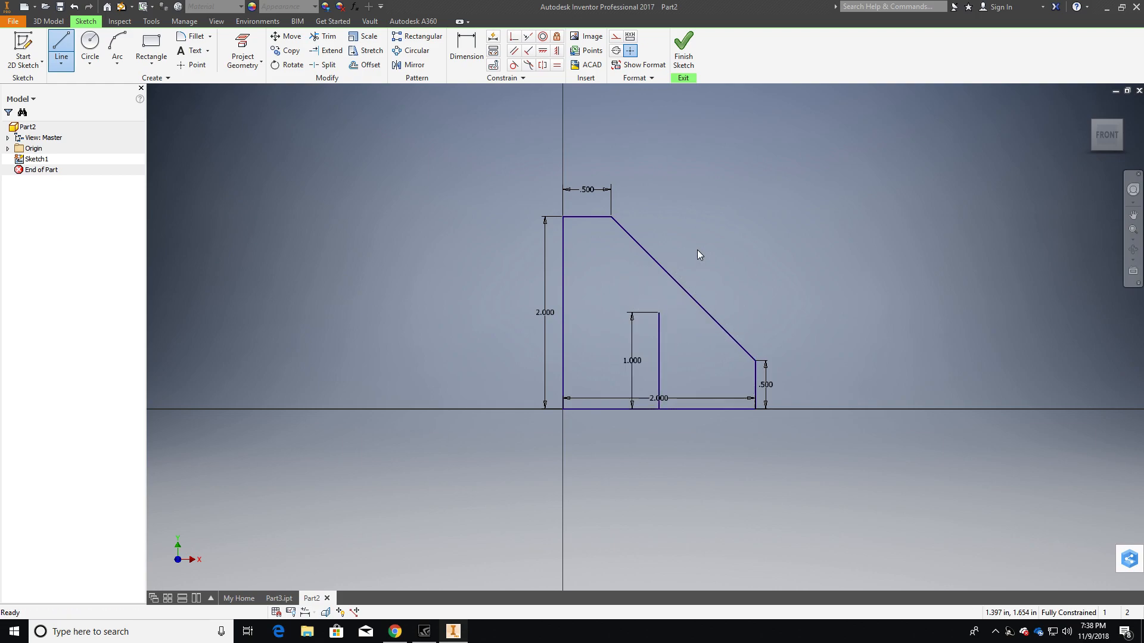
Step: Draw two concentric circles with 0.5 in and 1 in diameters, centred on the upper end of the 1 in line
click(89, 64)
click(102, 79)
click(658, 313)
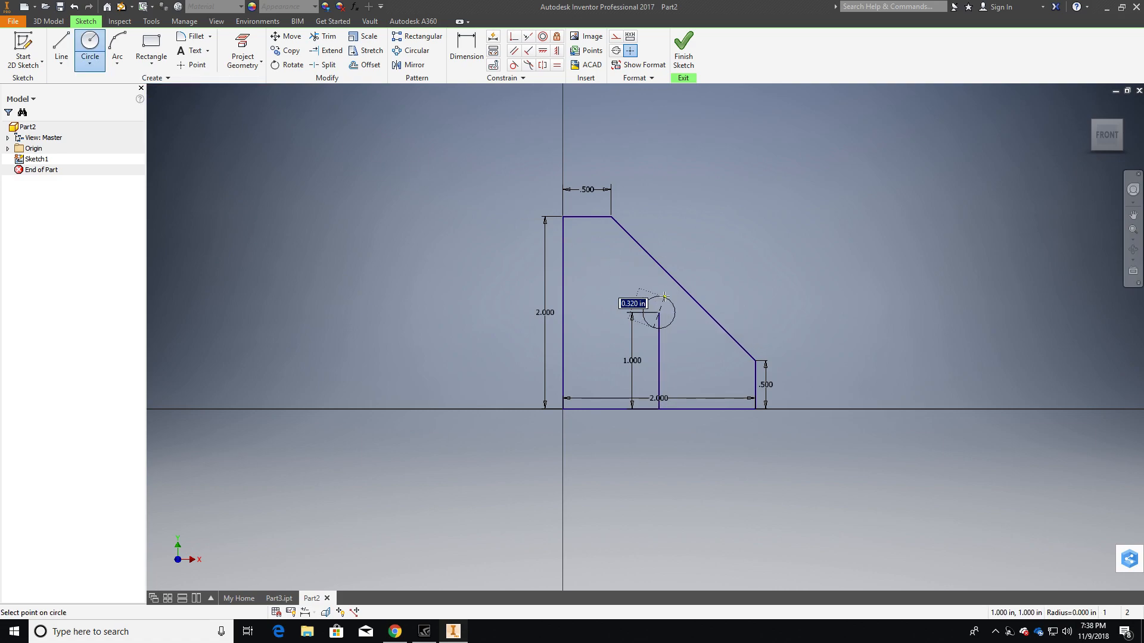
text(.5)
key(Return)
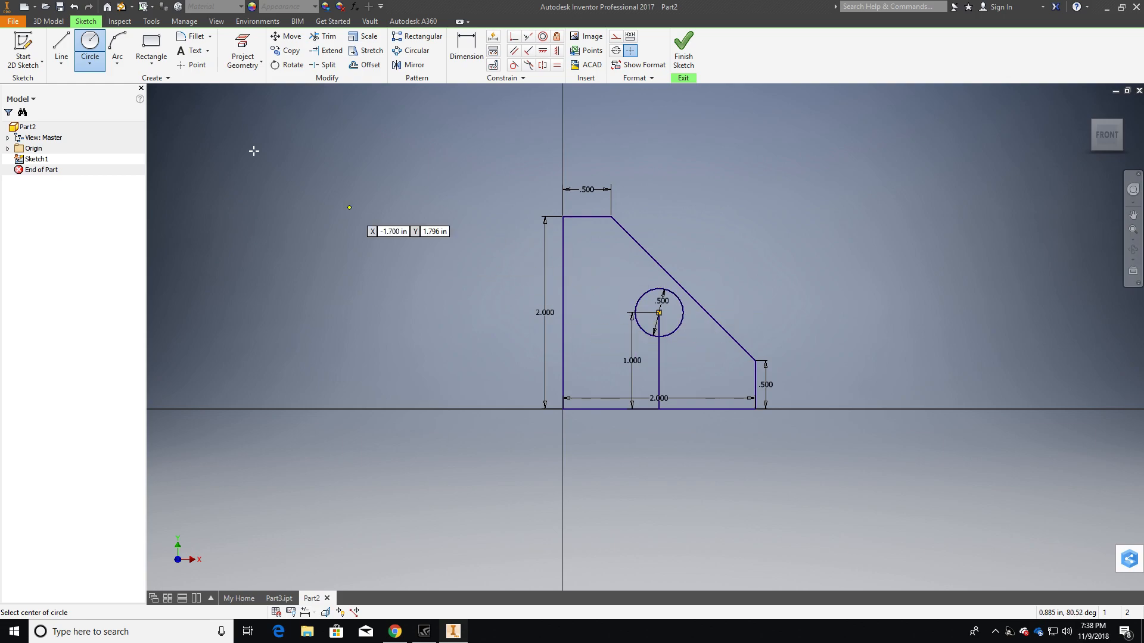
click(658, 313)
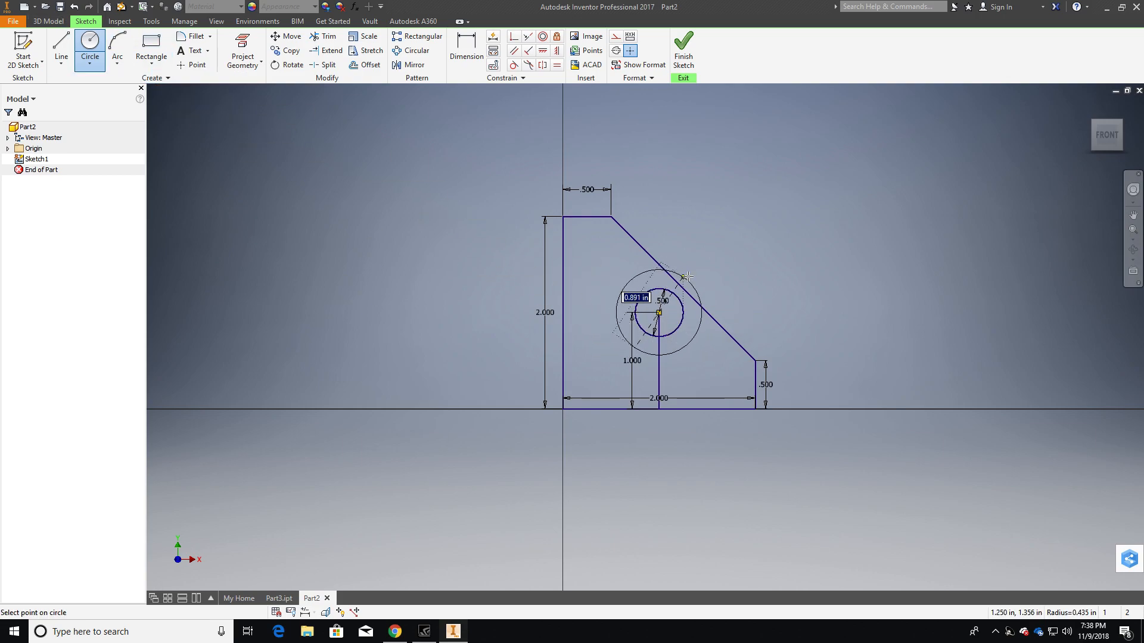
text(1)
key(Return)
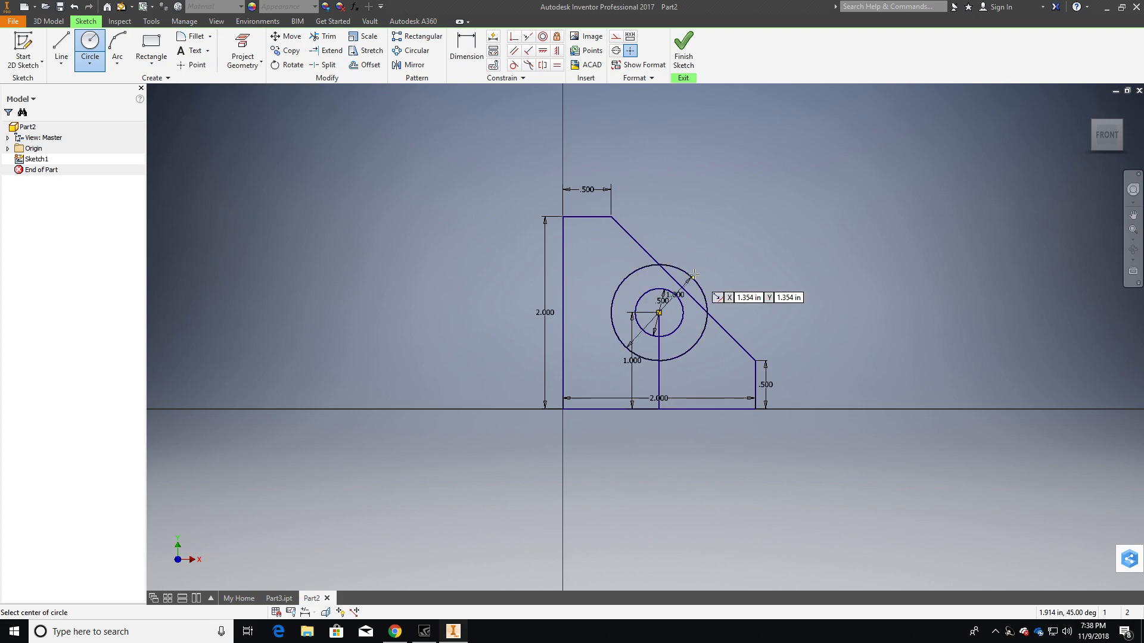
key(Escape)
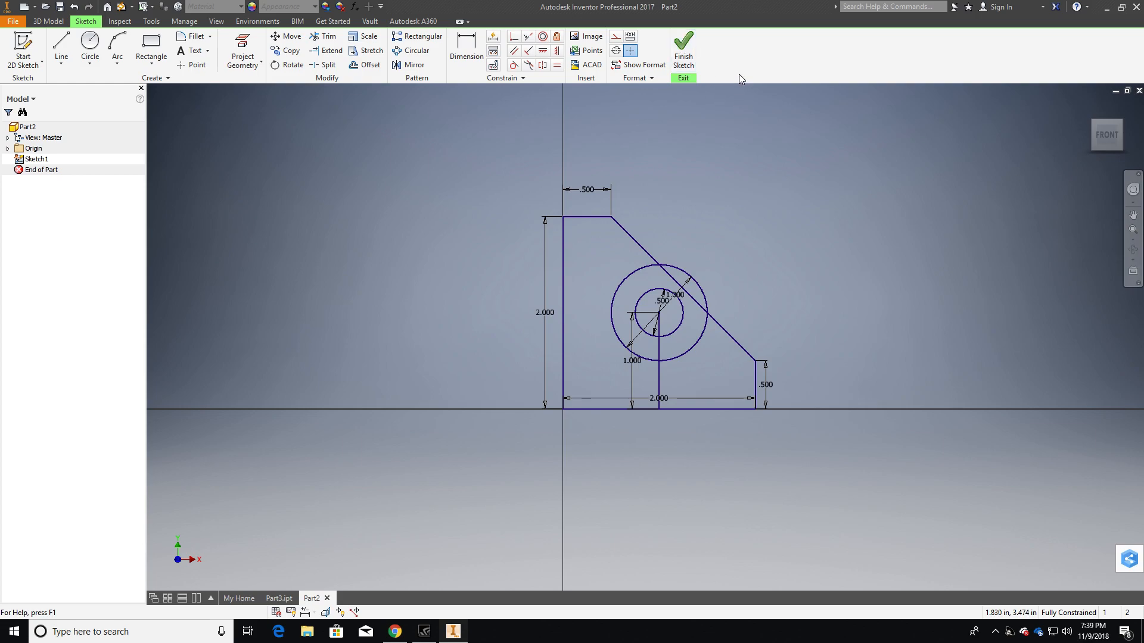
Step: Finish the sketch and extrude the profile with the outer circle's area 2.5 in in the second direction, leaving the 0.5 in circle open
click(679, 60)
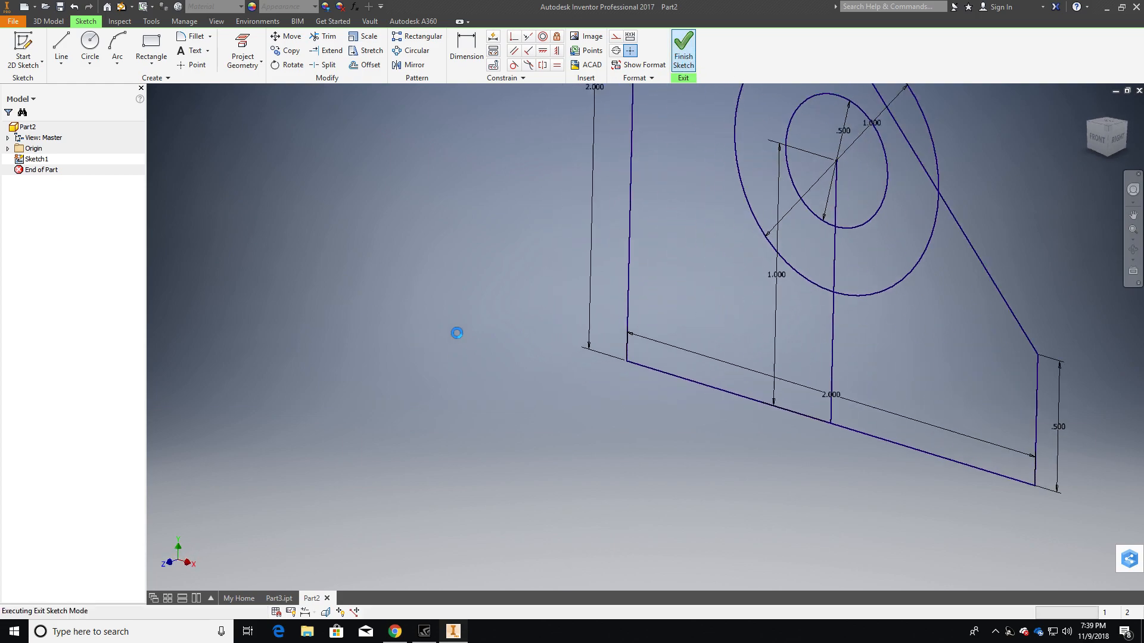
drag(664, 330, 616, 354)
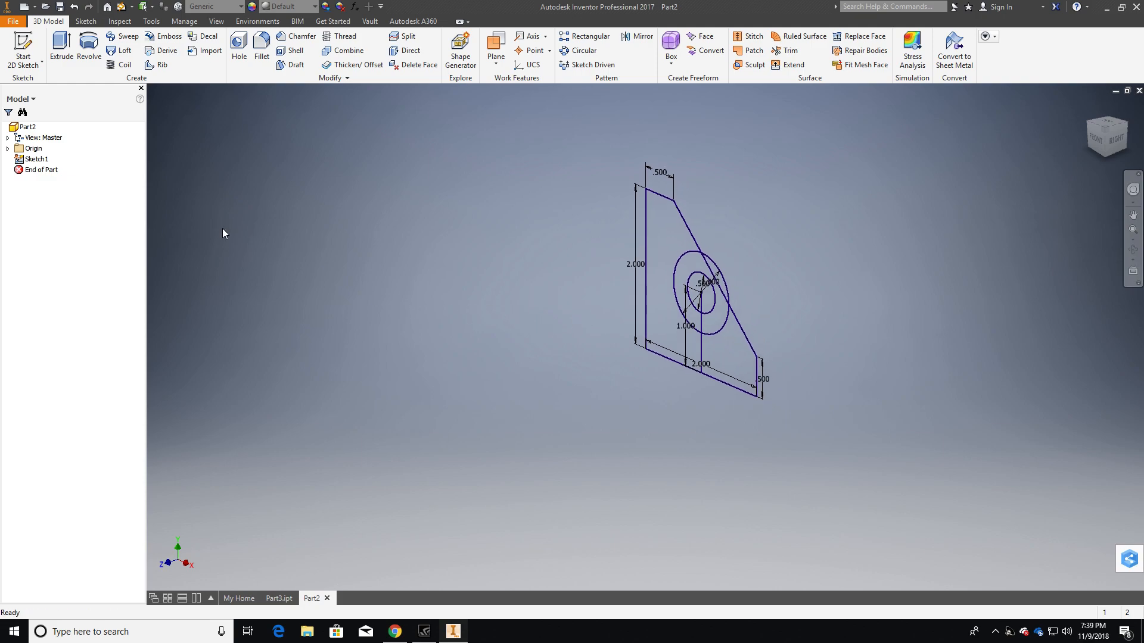
click(61, 51)
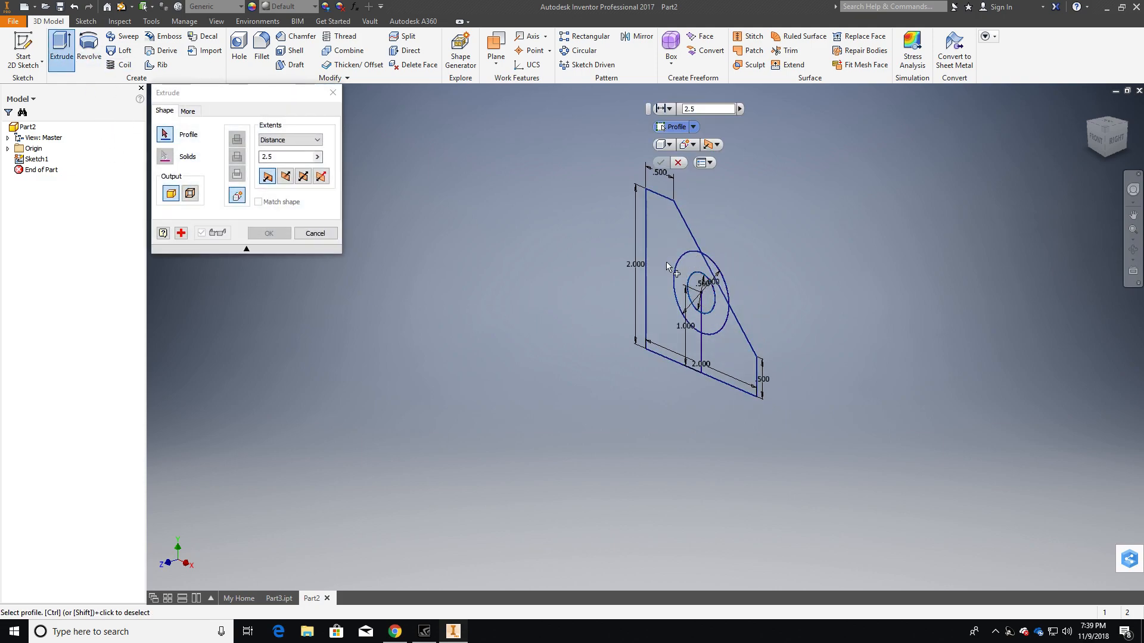
click(686, 263)
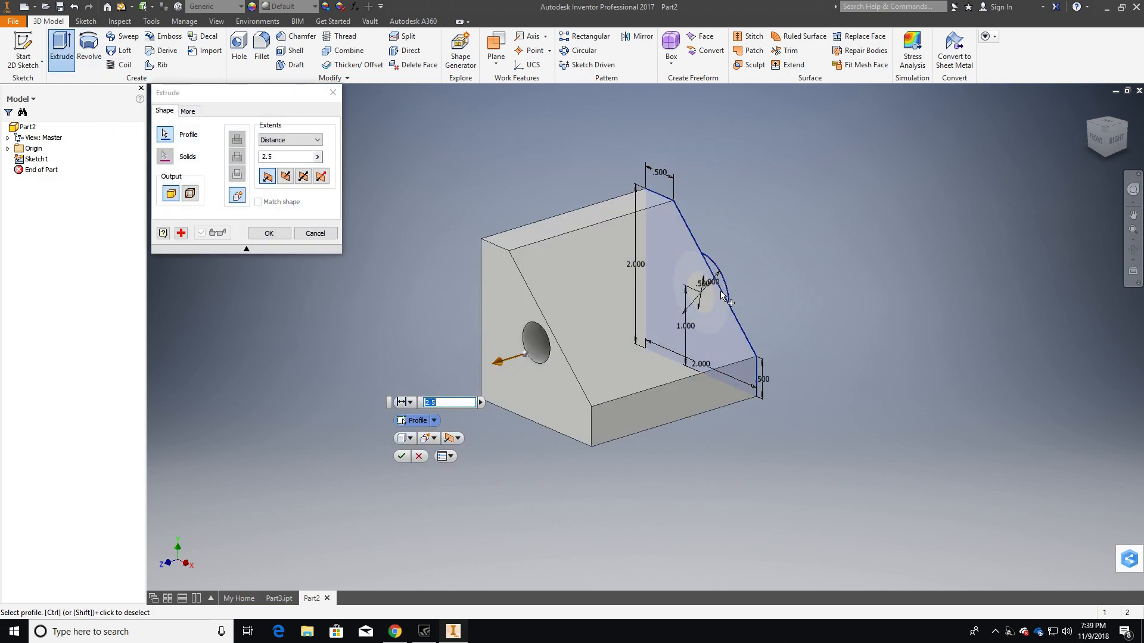
scroll(744, 280, up, 2)
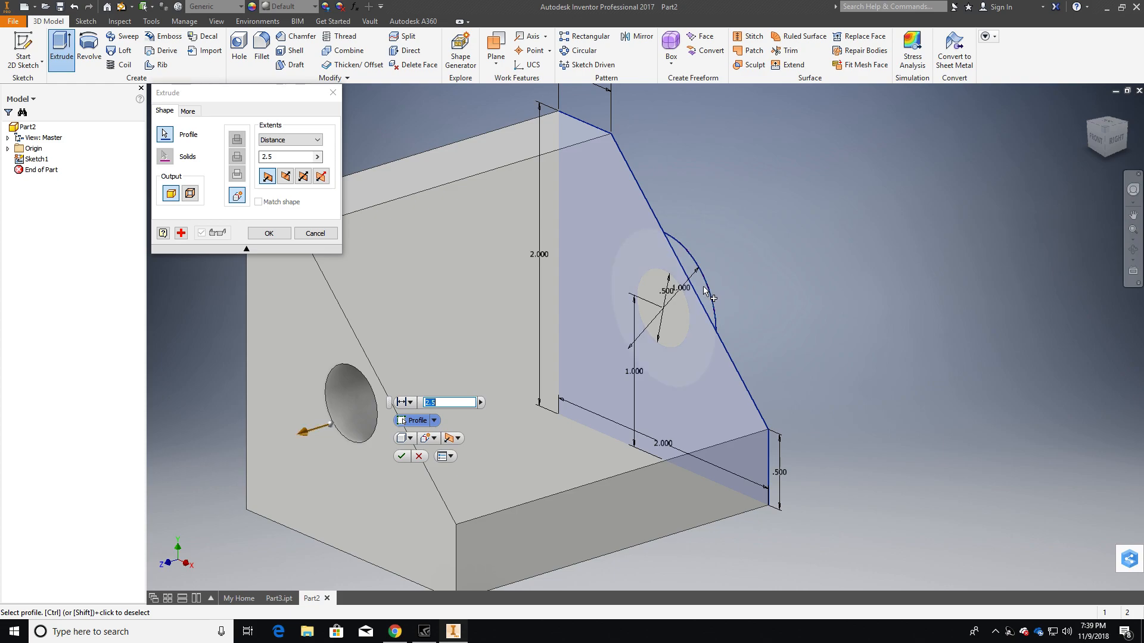
scroll(704, 291, down, 3)
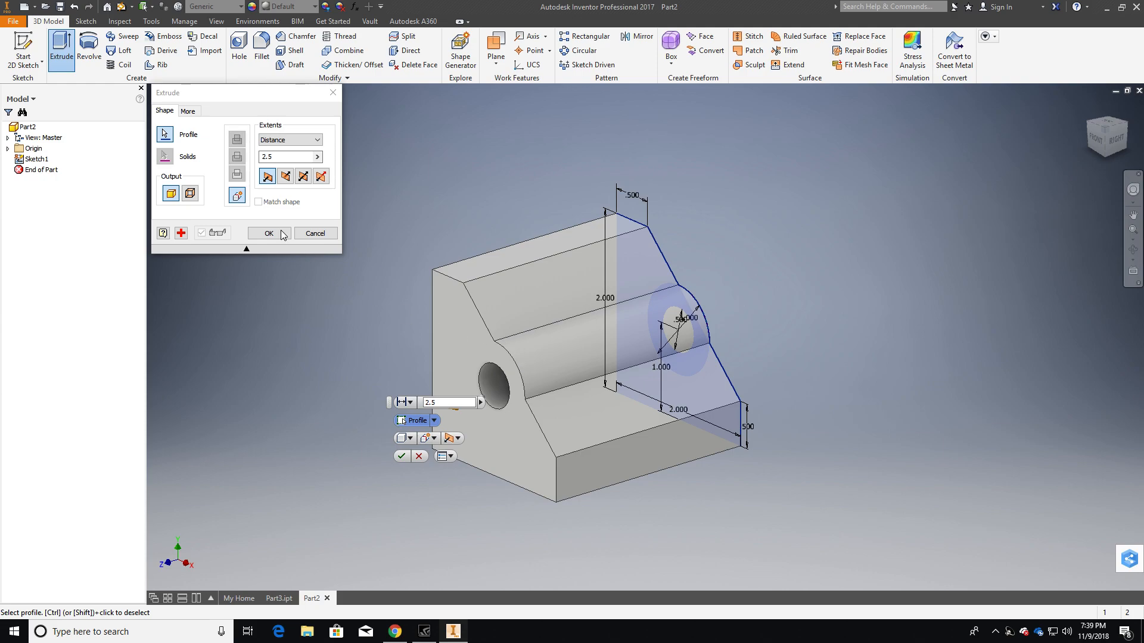
click(287, 178)
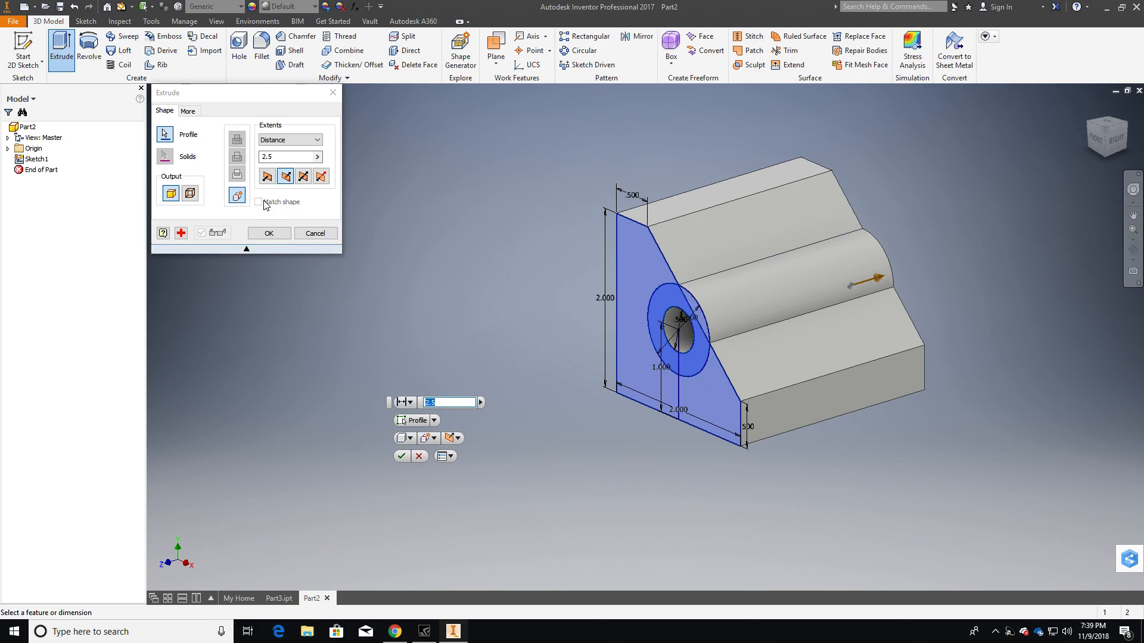
click(263, 238)
Step: Start a 2D sketch on the short vertical face below the slope and return to the home view
middle_drag(527, 338, 433, 374)
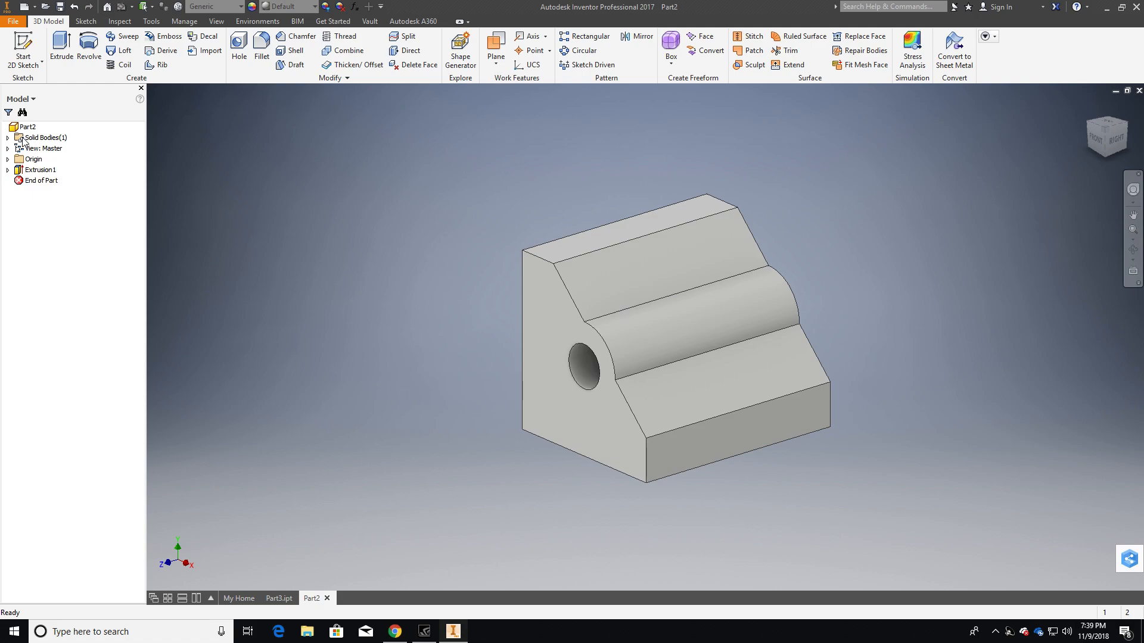
click(23, 45)
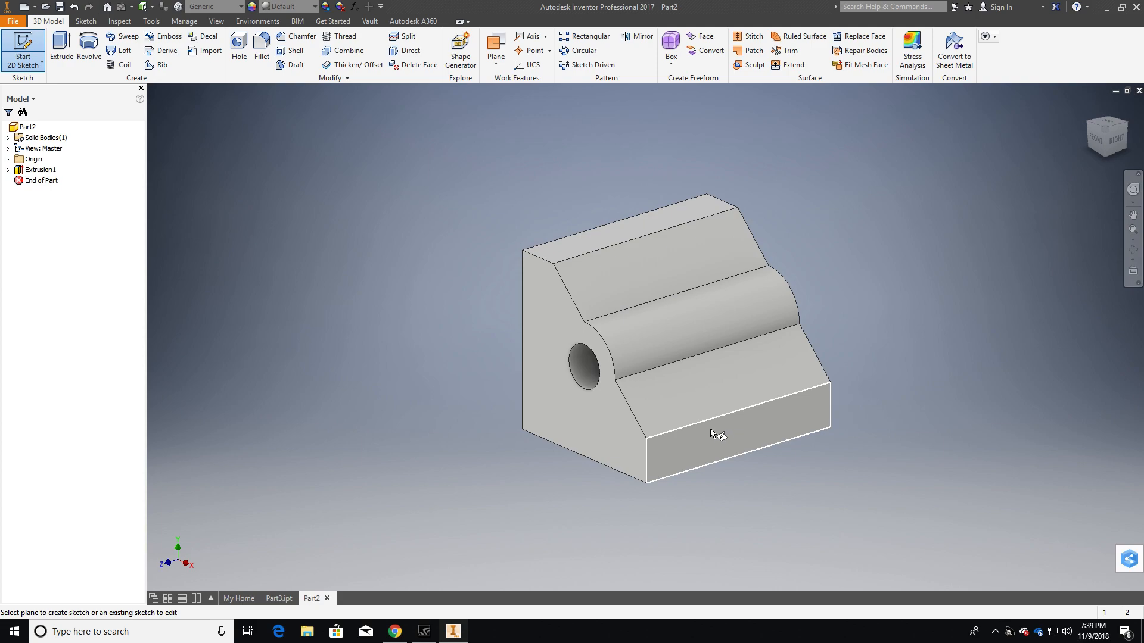
click(743, 423)
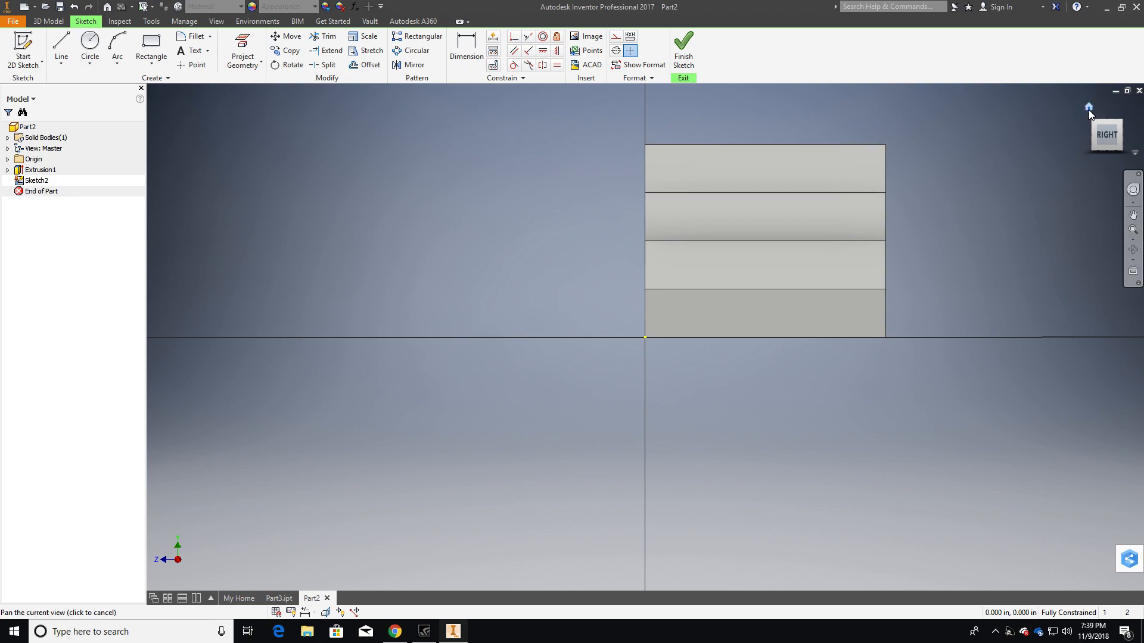
click(1089, 107)
middle_drag(846, 364, 818, 294)
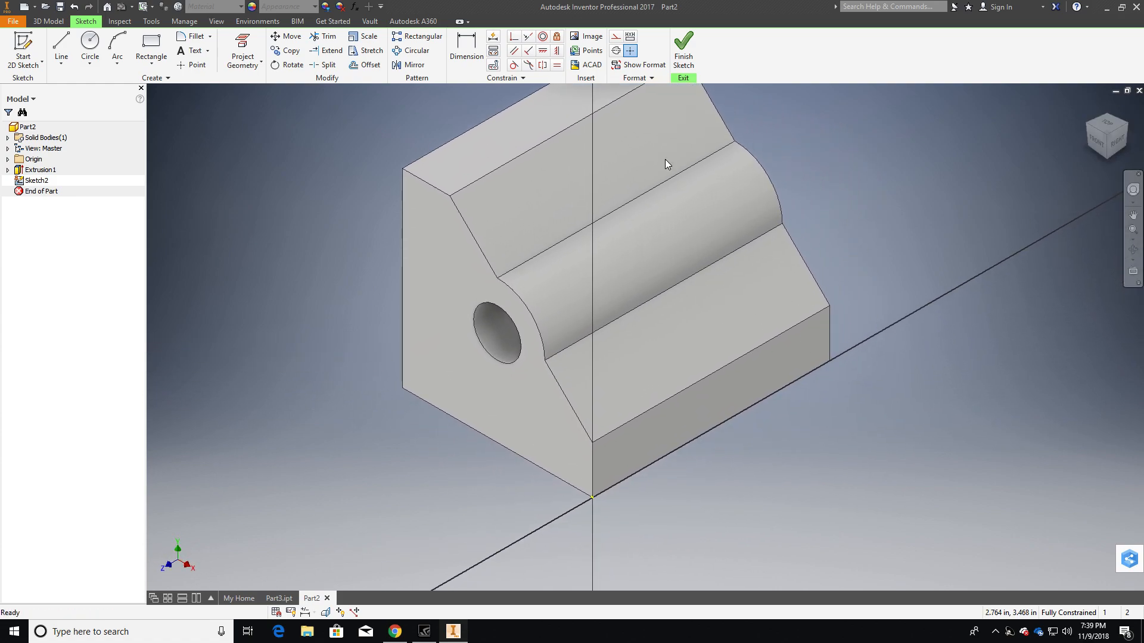
Step: Project the outlines of the short vertical face and the lower sloped face into the sketch
click(243, 54)
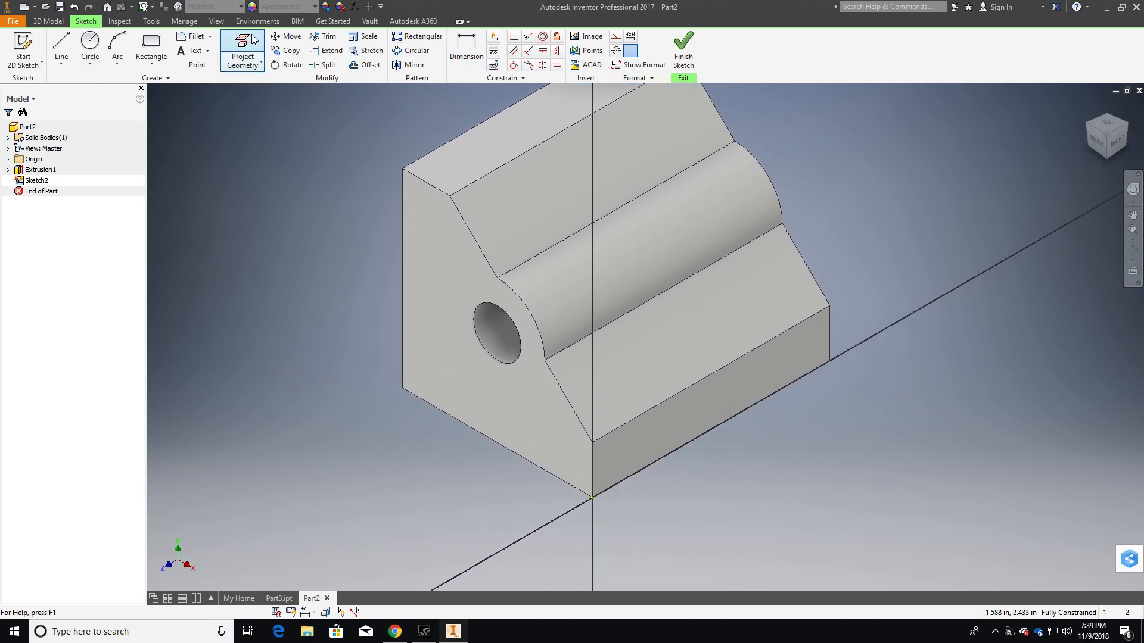
click(703, 398)
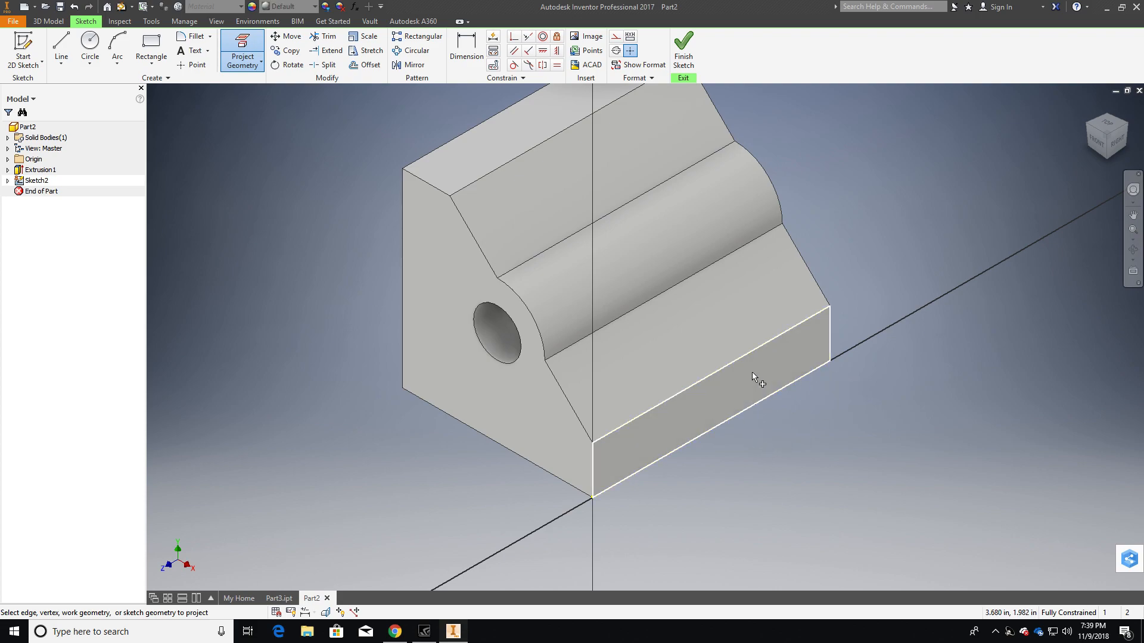
click(712, 328)
scroll(781, 387, down, 3)
scroll(768, 358, up, 2)
click(769, 359)
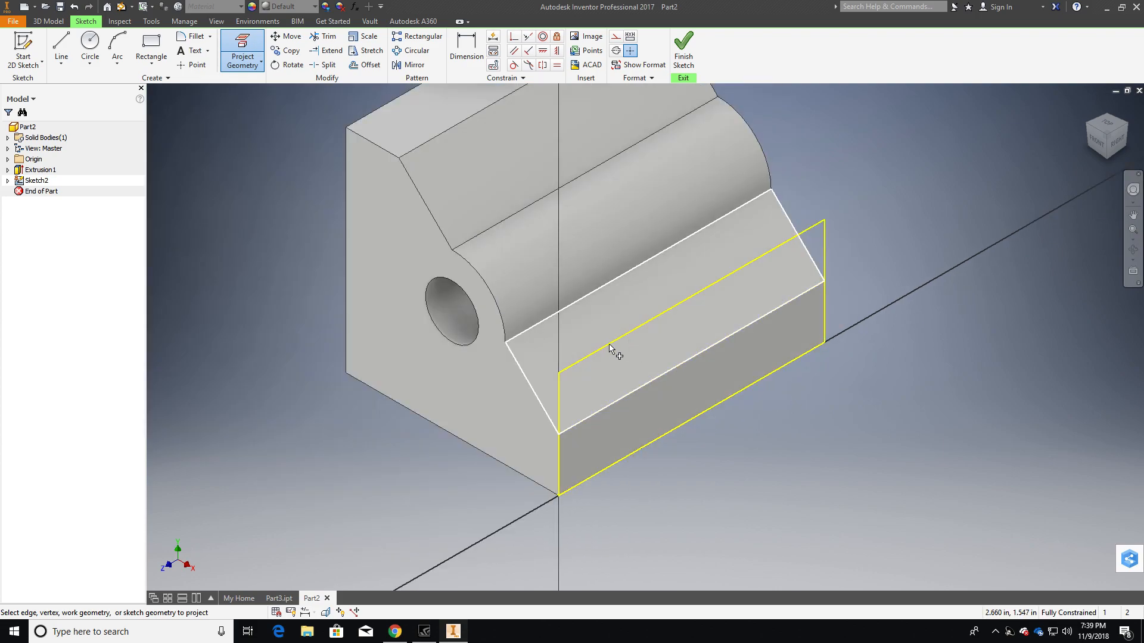
click(649, 283)
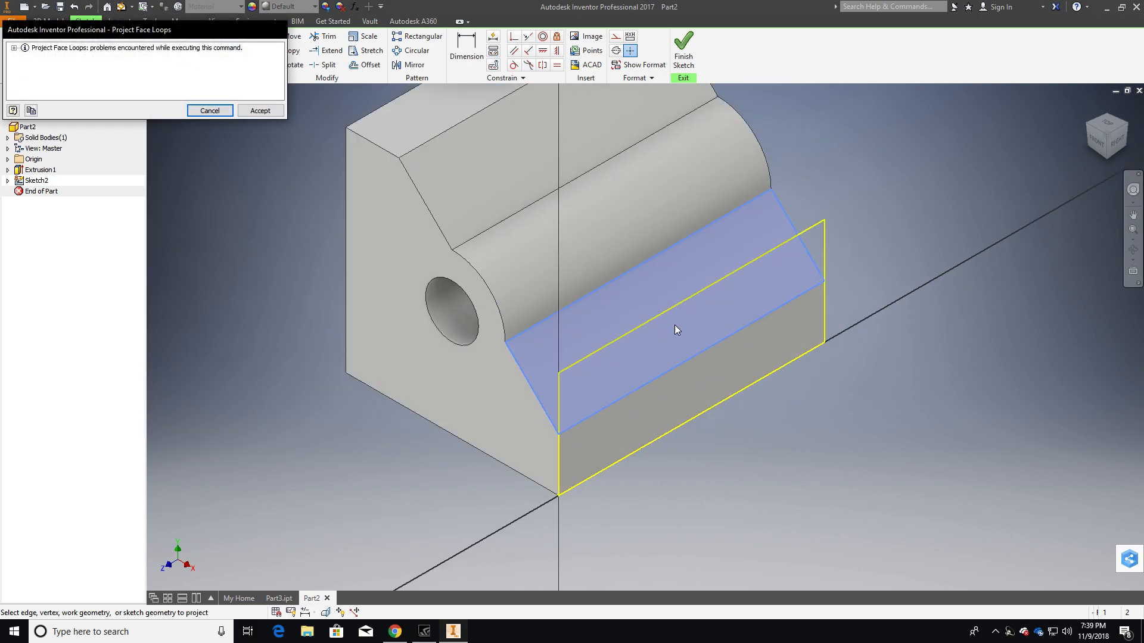
click(224, 111)
scroll(691, 320, down, 3)
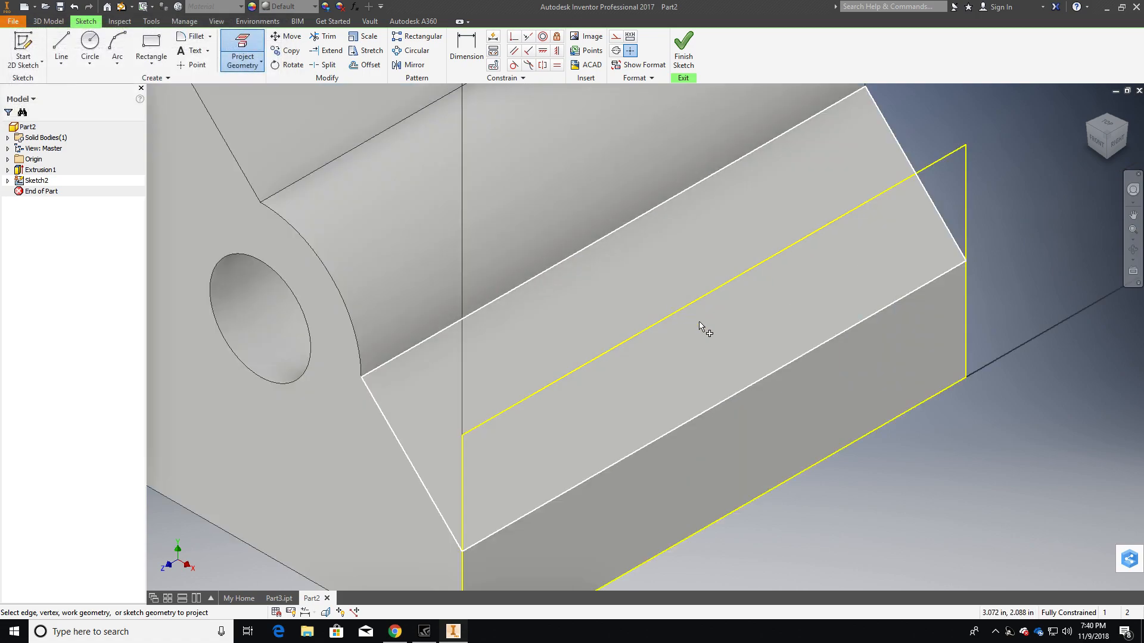
scroll(637, 379, up, 3)
Step: Draw a 1 in line along the short vertical face's upper edge, starting from the edge's left end
click(65, 60)
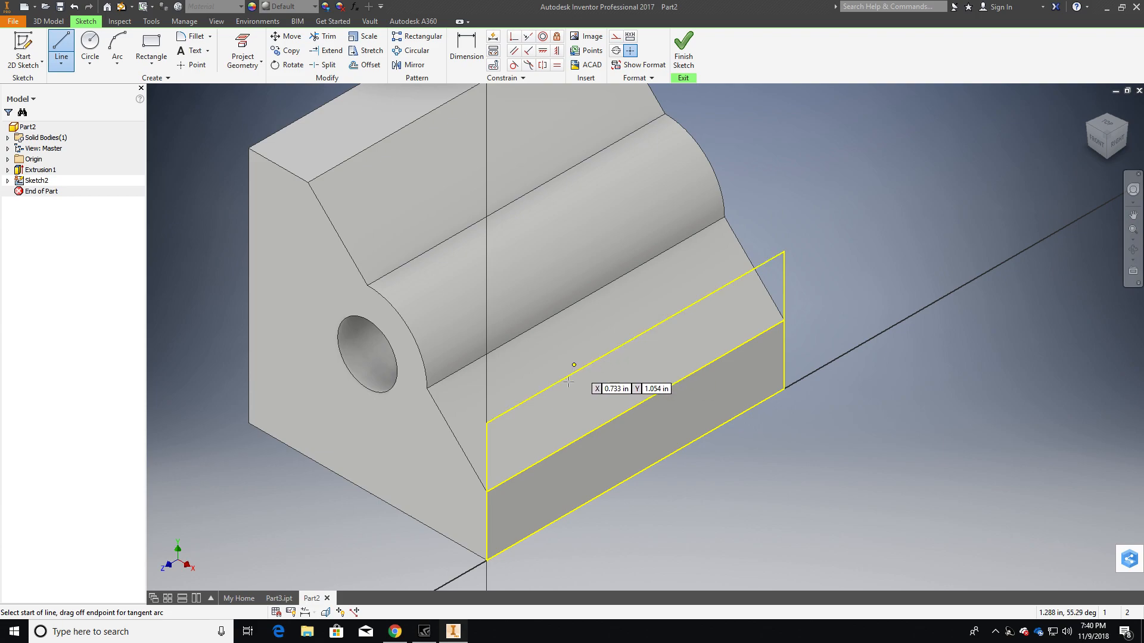
click(487, 492)
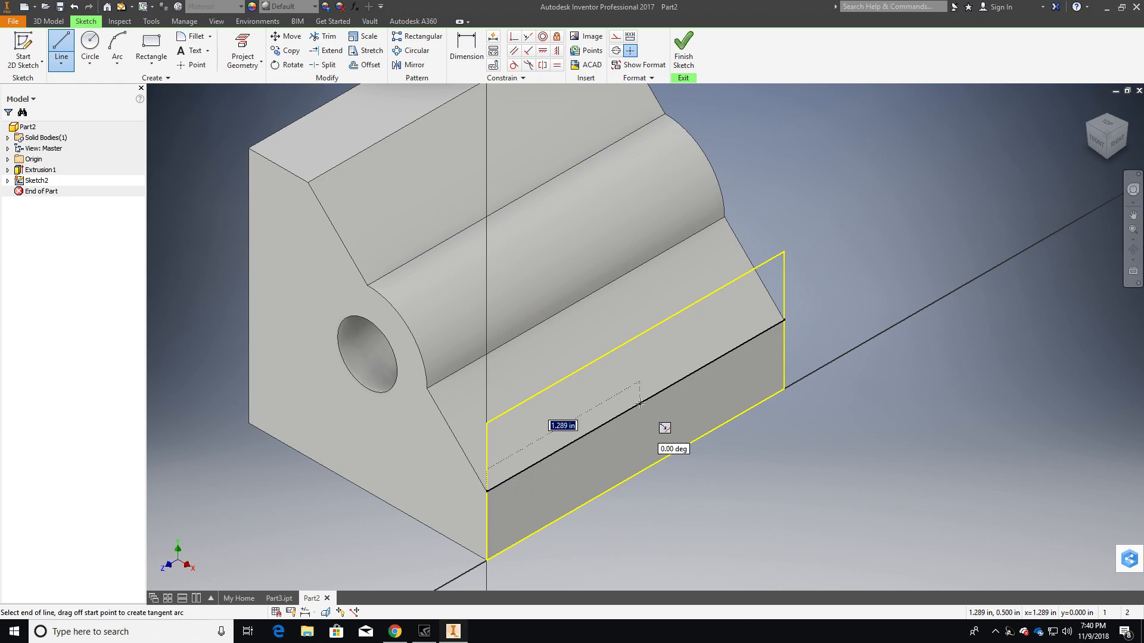
text(1)
key(Return)
key(Escape)
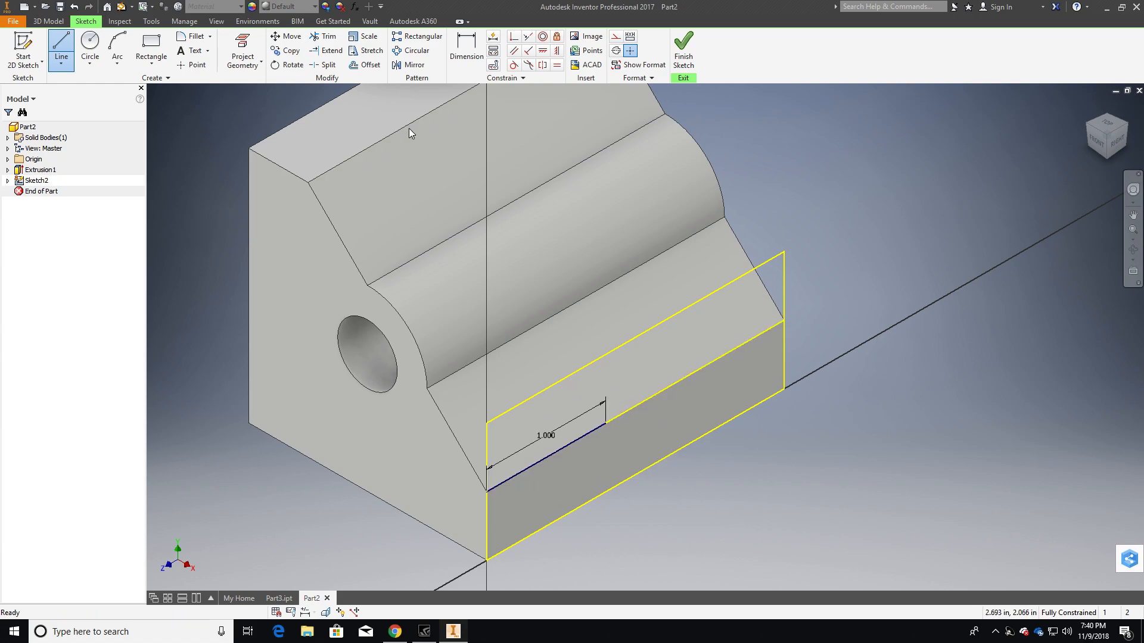
Step: Try to draw a 1 in line from the right end of the short vertical face's upper edge
click(62, 54)
click(781, 321)
text(1)
key(Return)
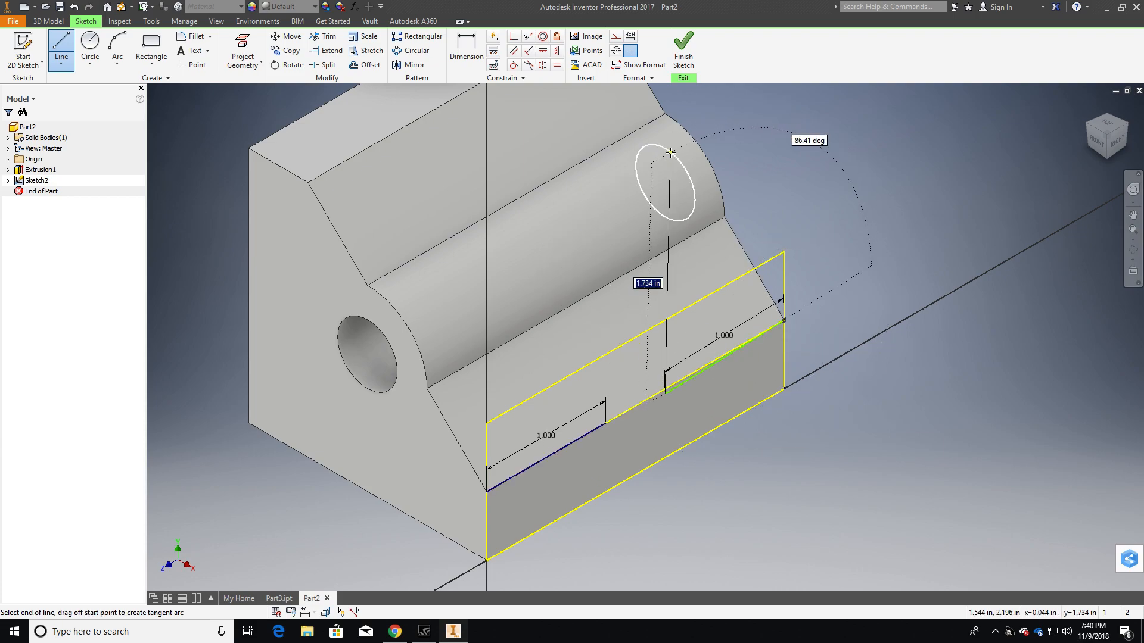
key(Escape)
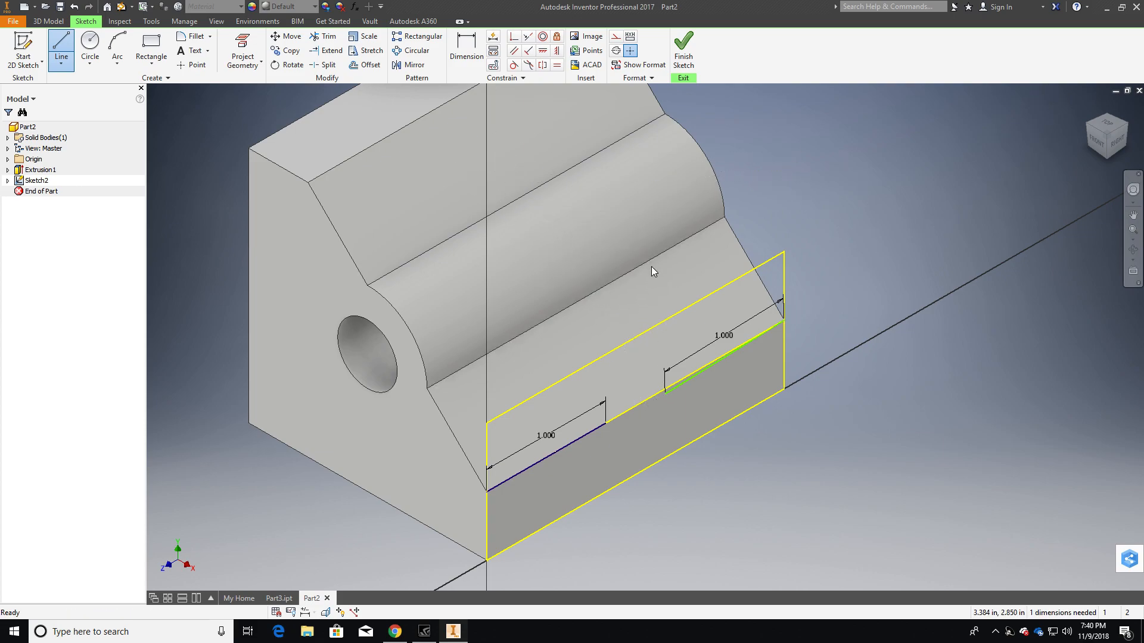
key(ctrl+z)
Step: Draw a 1 in line at 180 degrees along the short vertical face's upper edge, starting from its right end
click(62, 47)
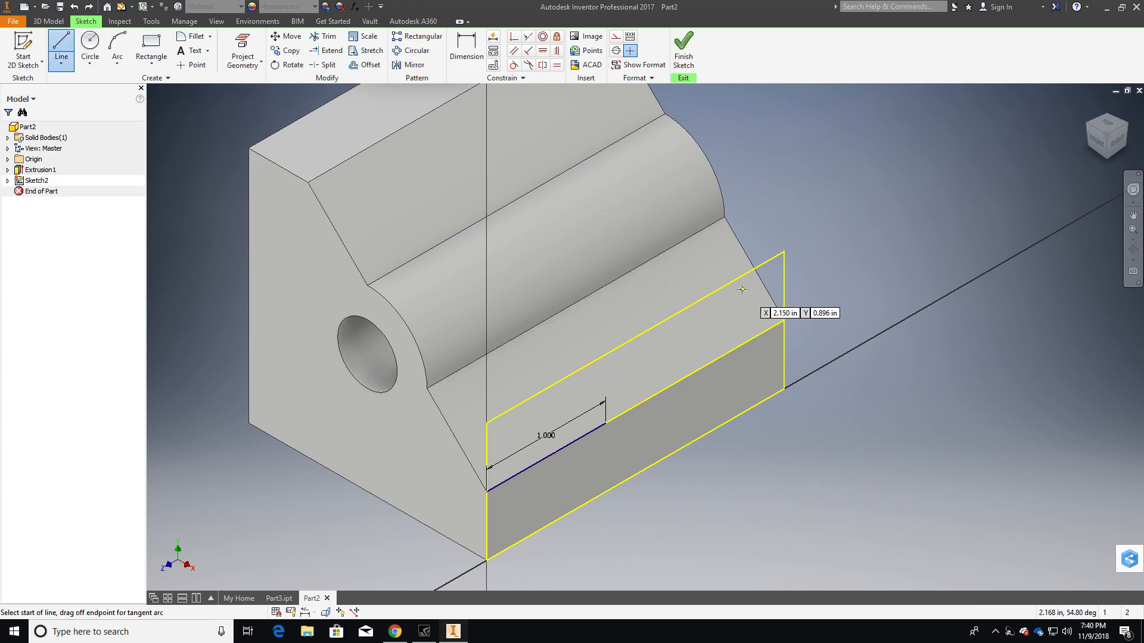
click(784, 320)
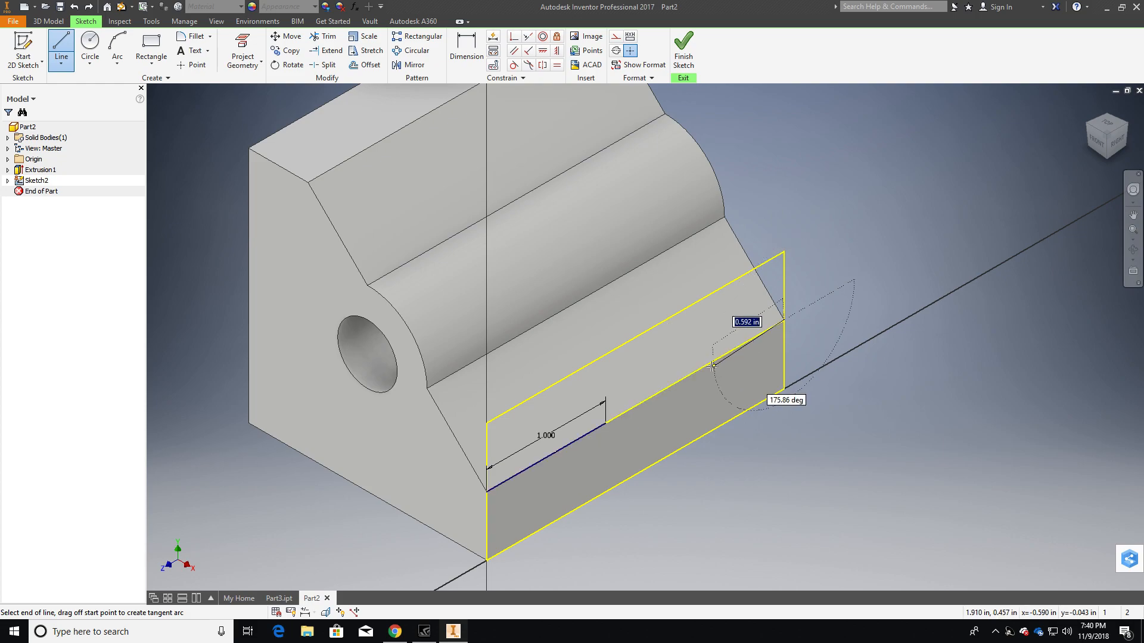
text(1)
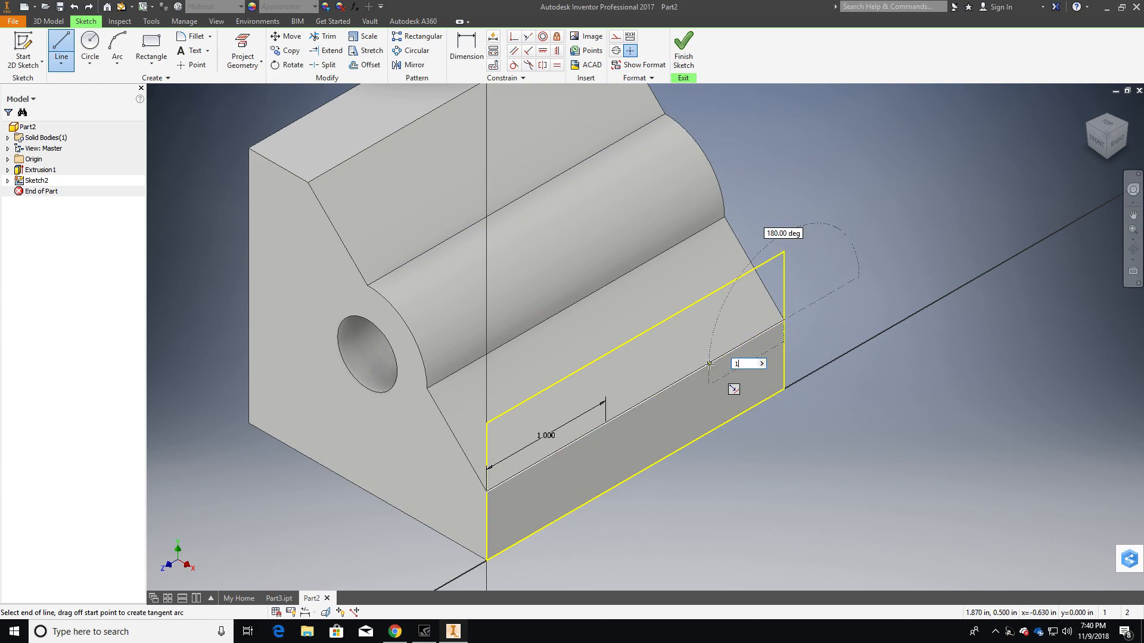
key(Return)
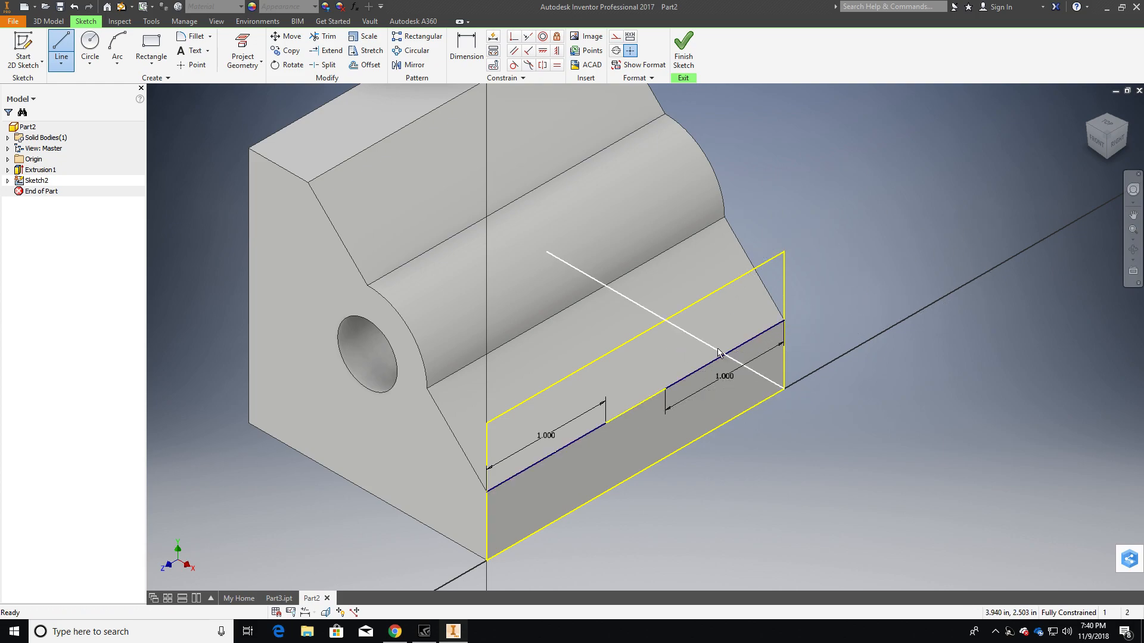
key(Escape)
Step: Draw a 0.5 by 0.5 in two-point rectangle standing on the upper edge in the gap between the two 1 in lines
mouse_move(789, 396)
middle_down()
mouse_move(683, 393)
mouse_move(792, 391)
middle_up()
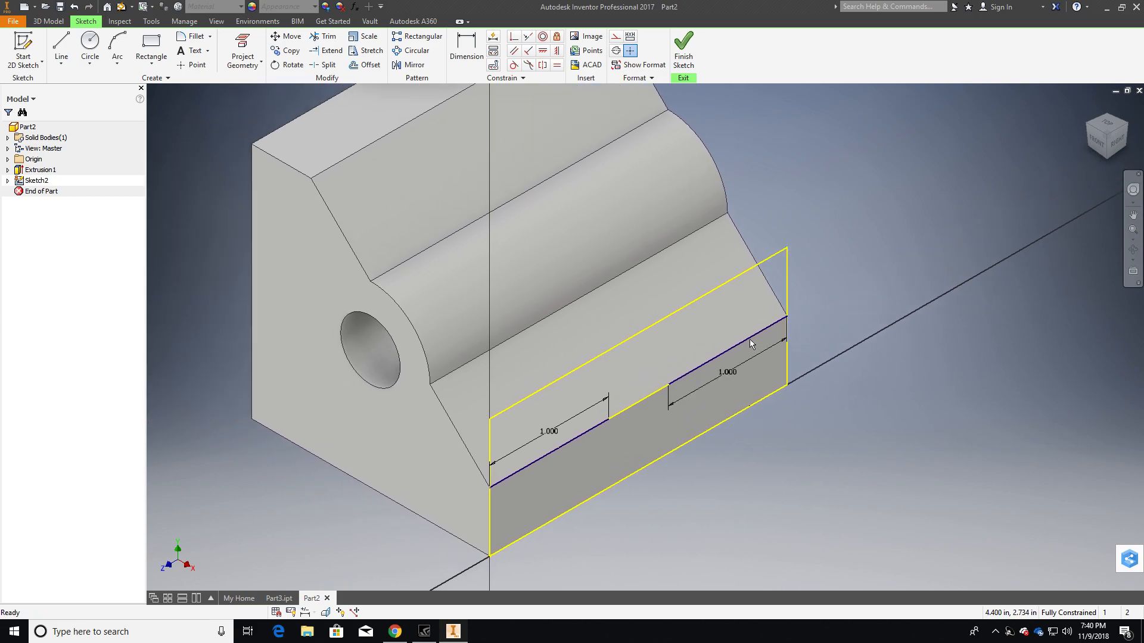
click(1115, 141)
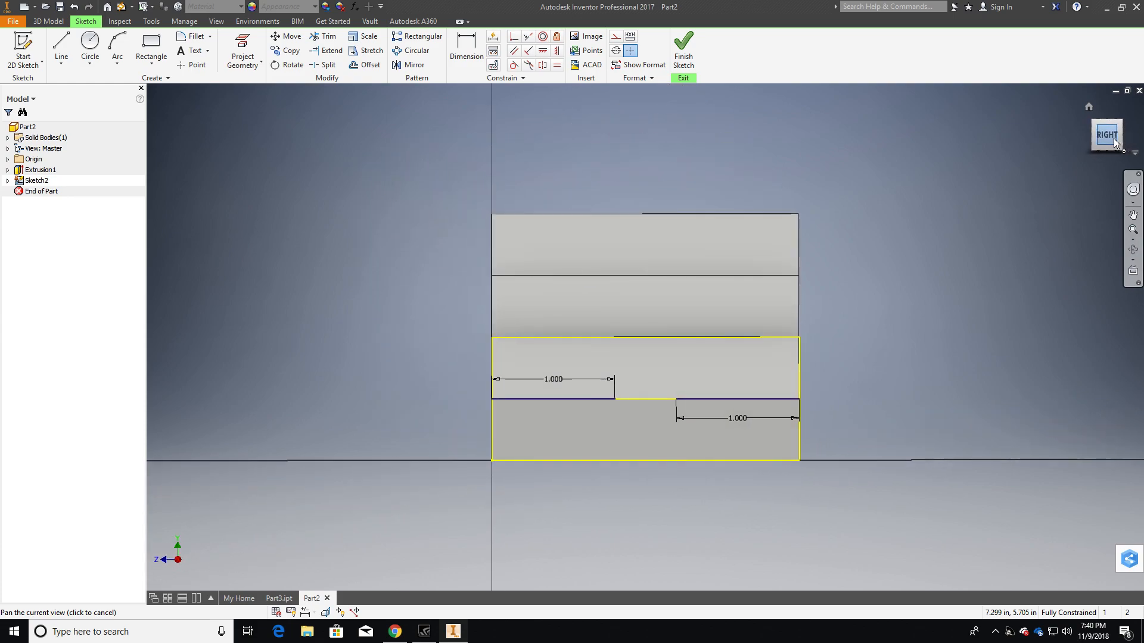
click(1092, 123)
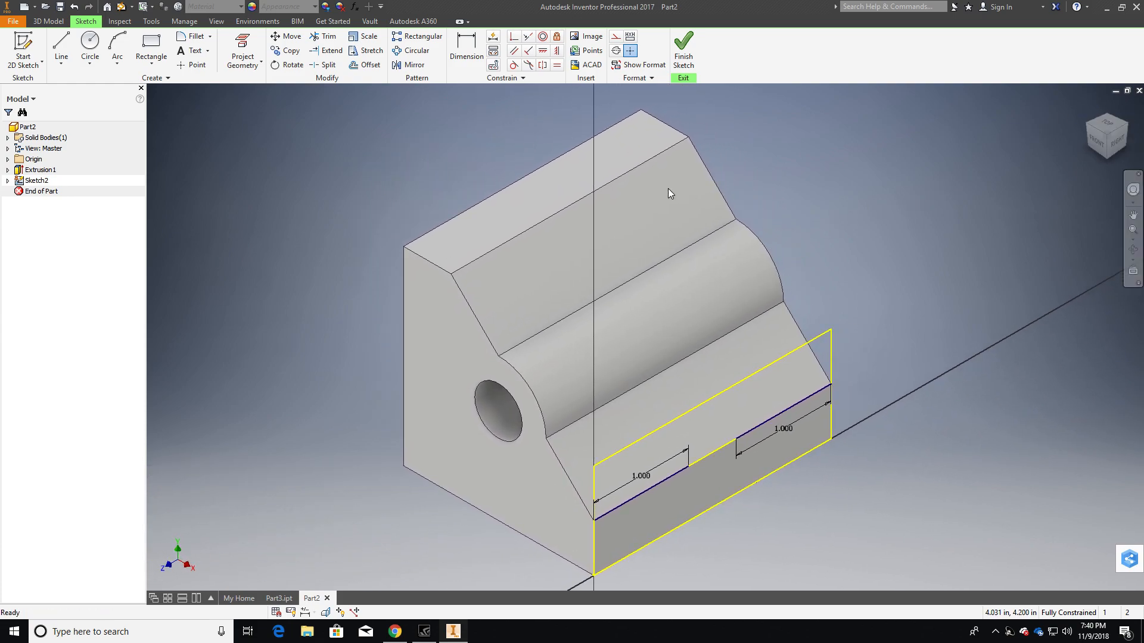
click(152, 70)
click(162, 84)
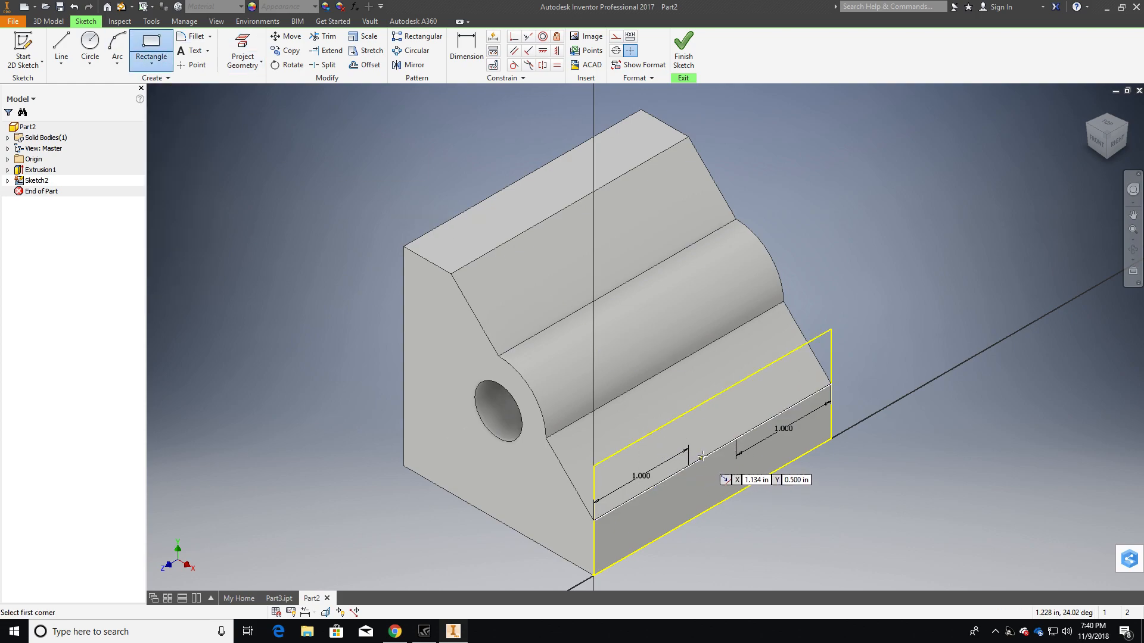
click(691, 465)
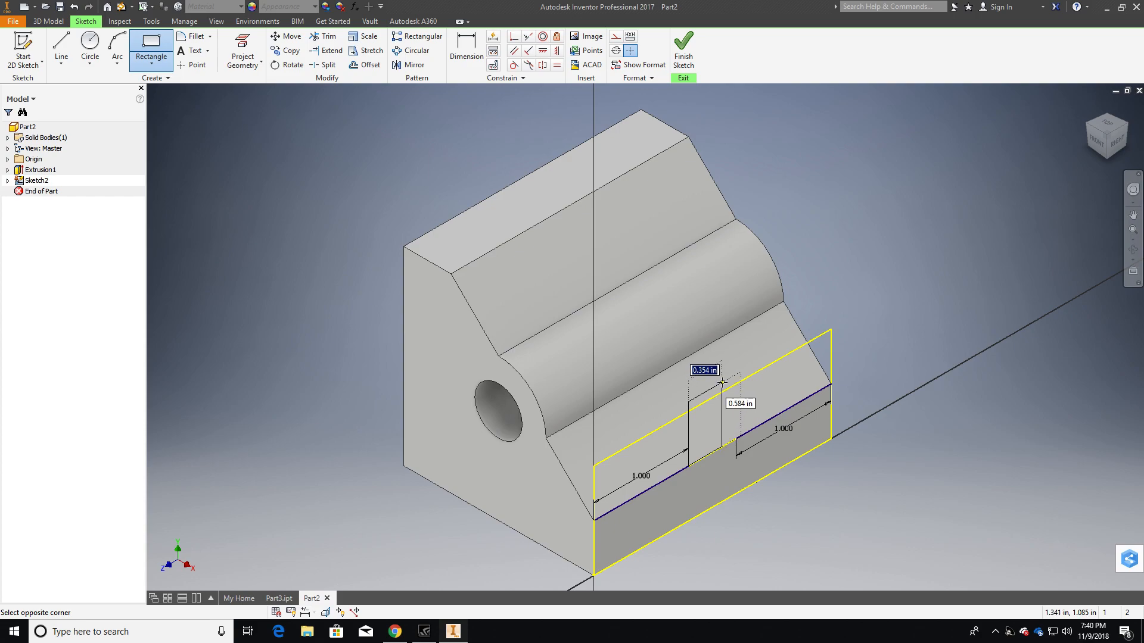
text(.5)
key(Tab)
key(Return)
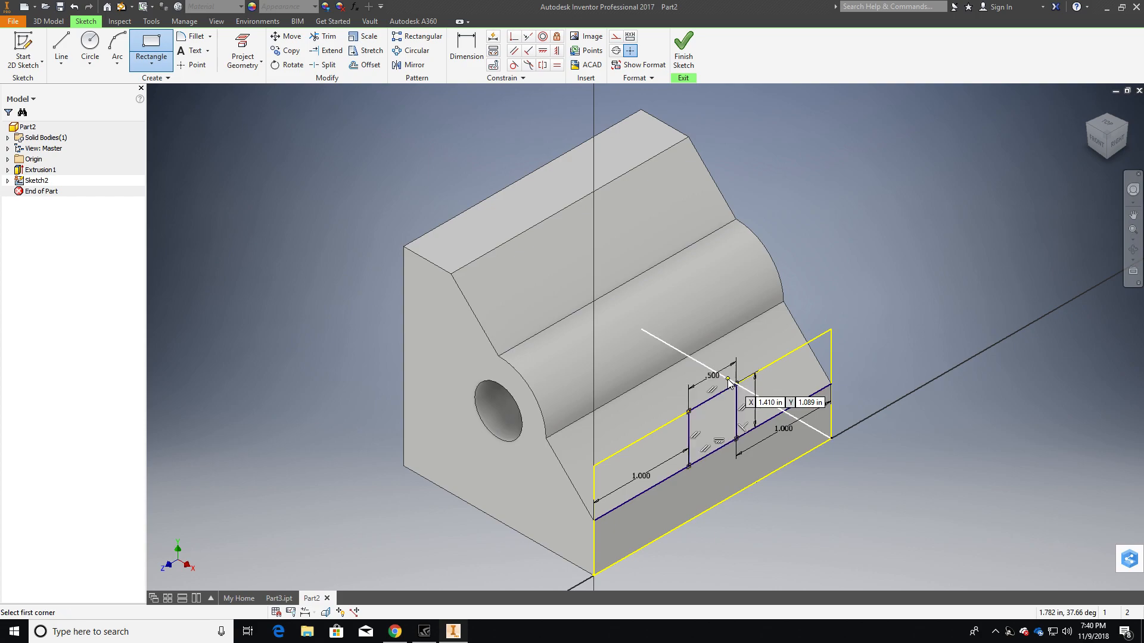
key(Escape)
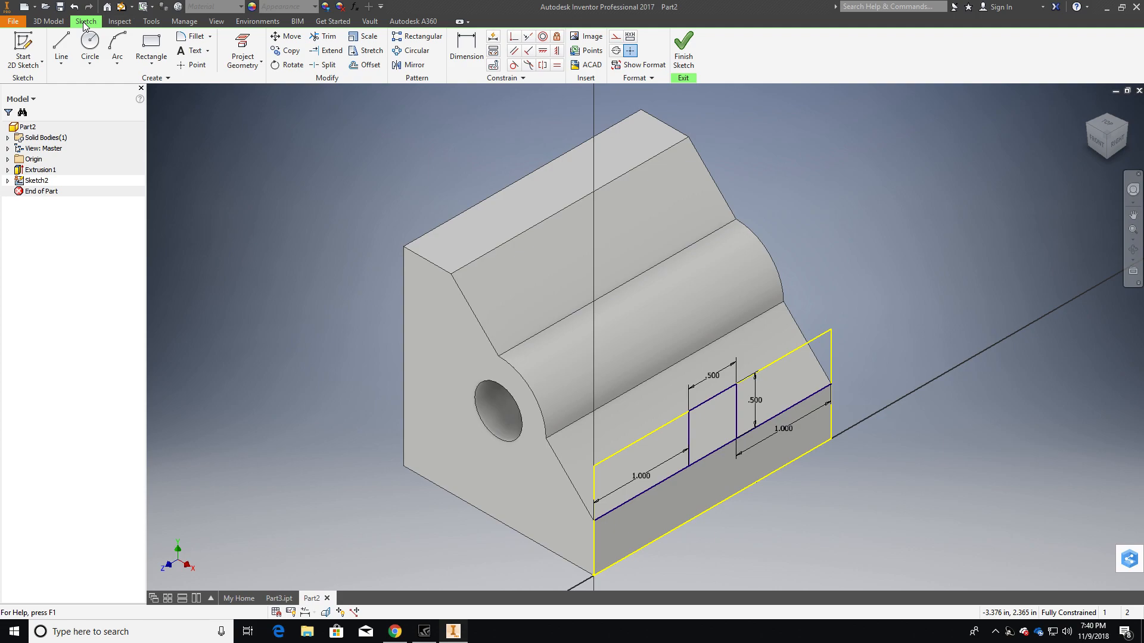
Step: Extrude the 0.5 in square as a cut 0.5 in deep into the block, using the second direction
click(48, 21)
click(69, 48)
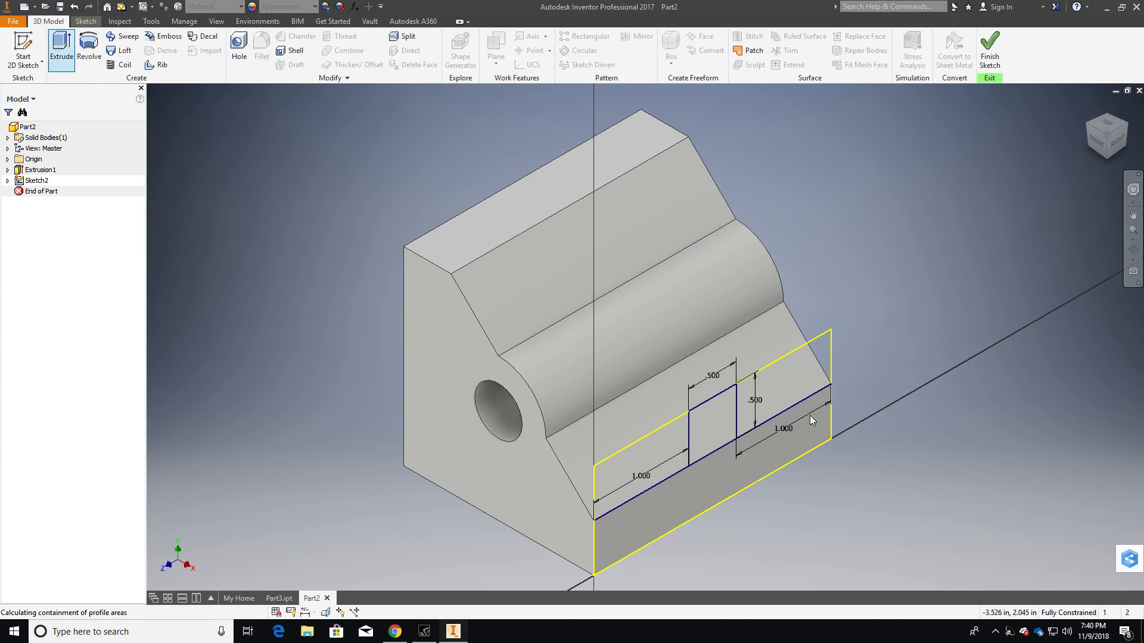
click(727, 417)
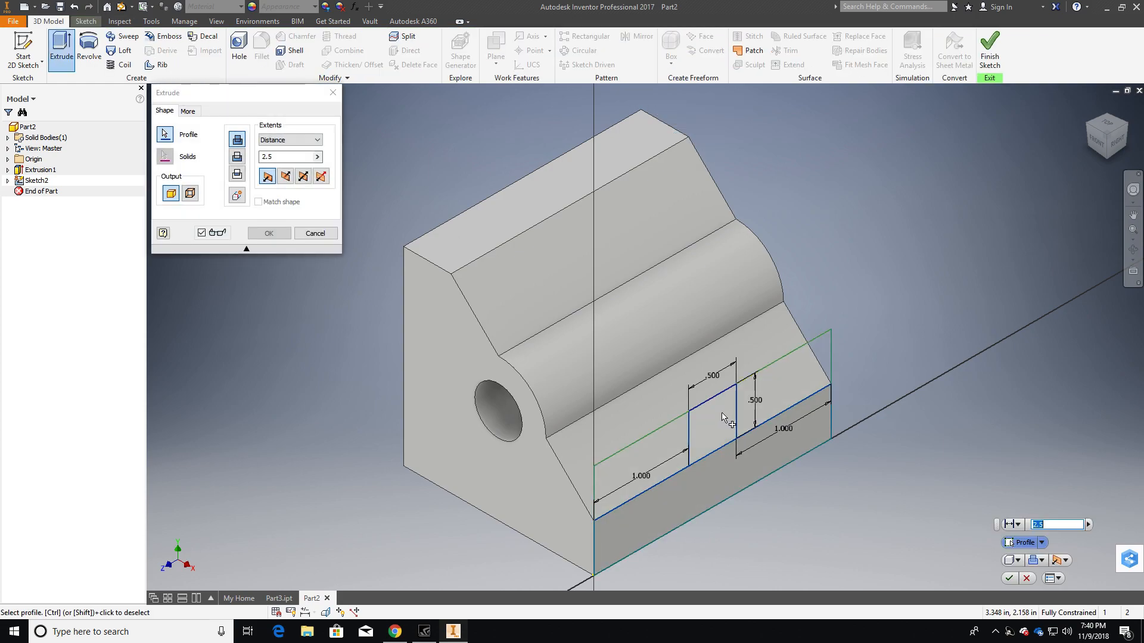
click(283, 178)
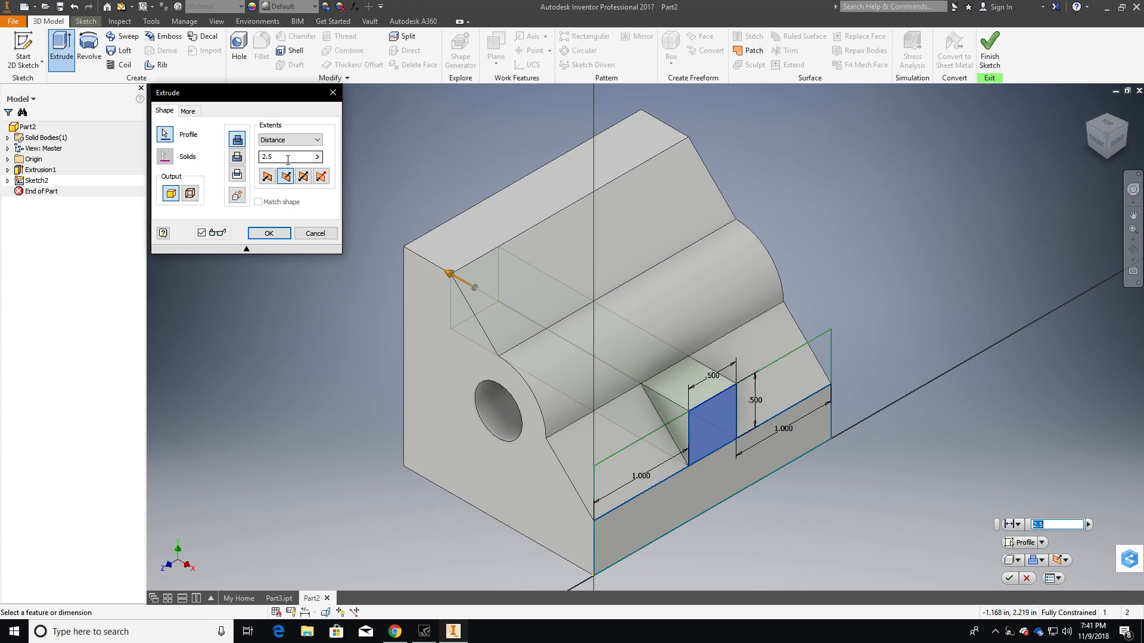
text(.5)
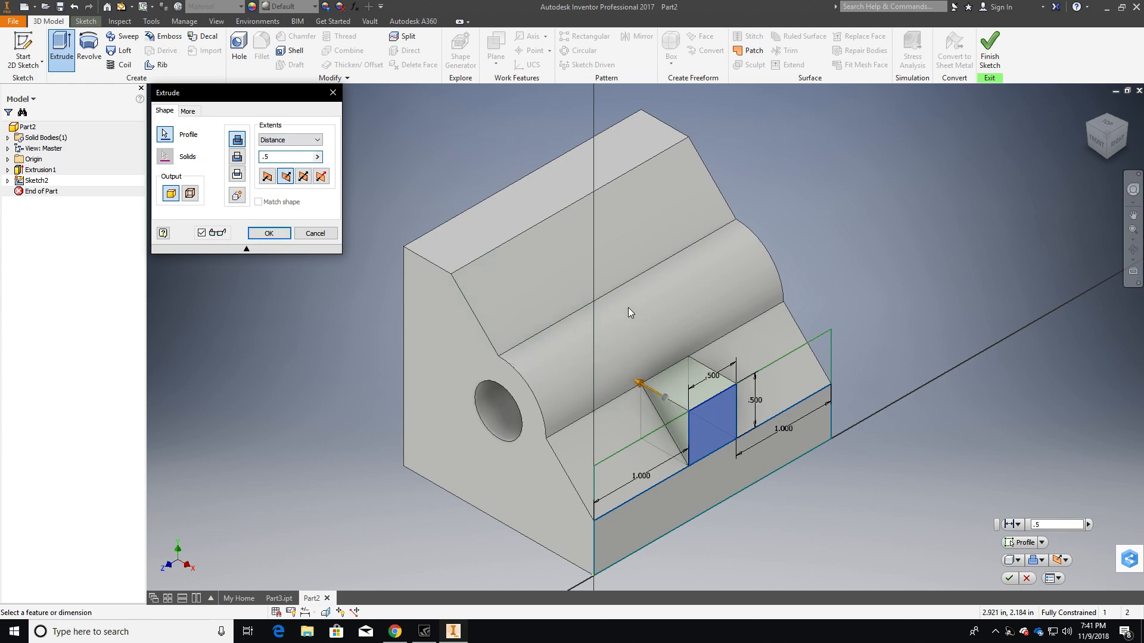
click(237, 160)
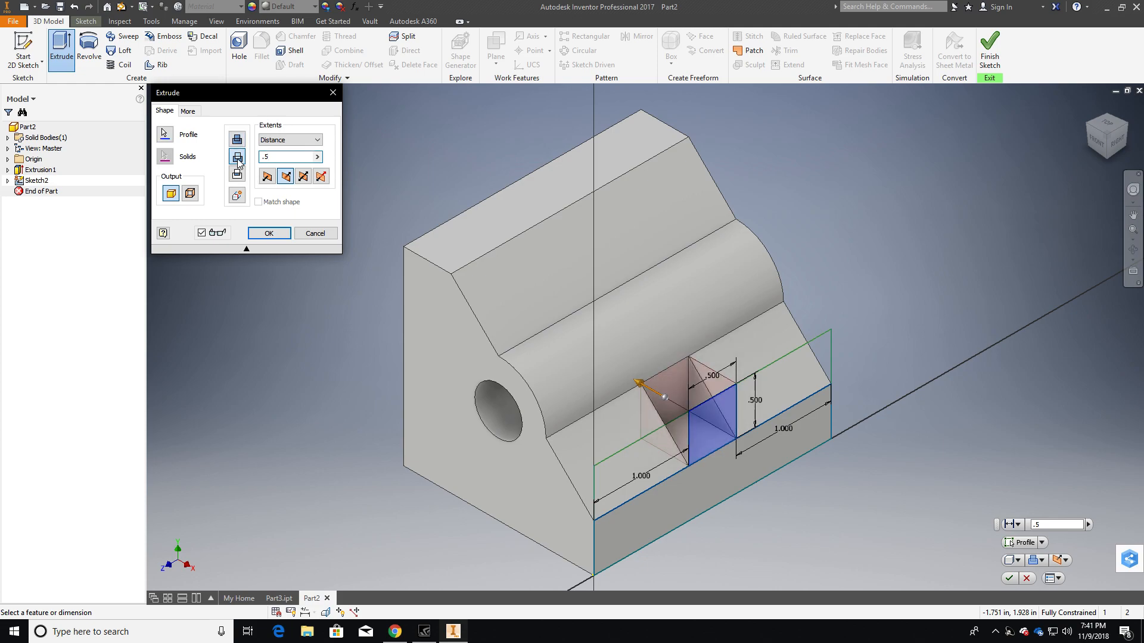
click(279, 234)
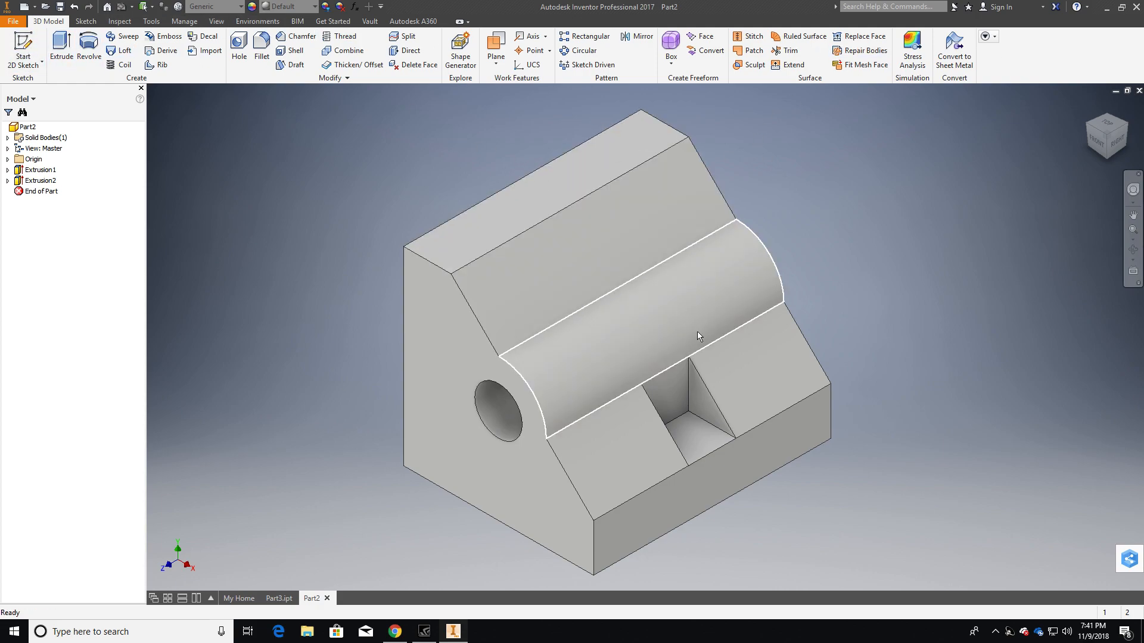
Step: Start a 2D sketch on the short vertical face and project the outline of the upper sloped face into it
scroll(698, 330, up, 5)
scroll(761, 354, down, 6)
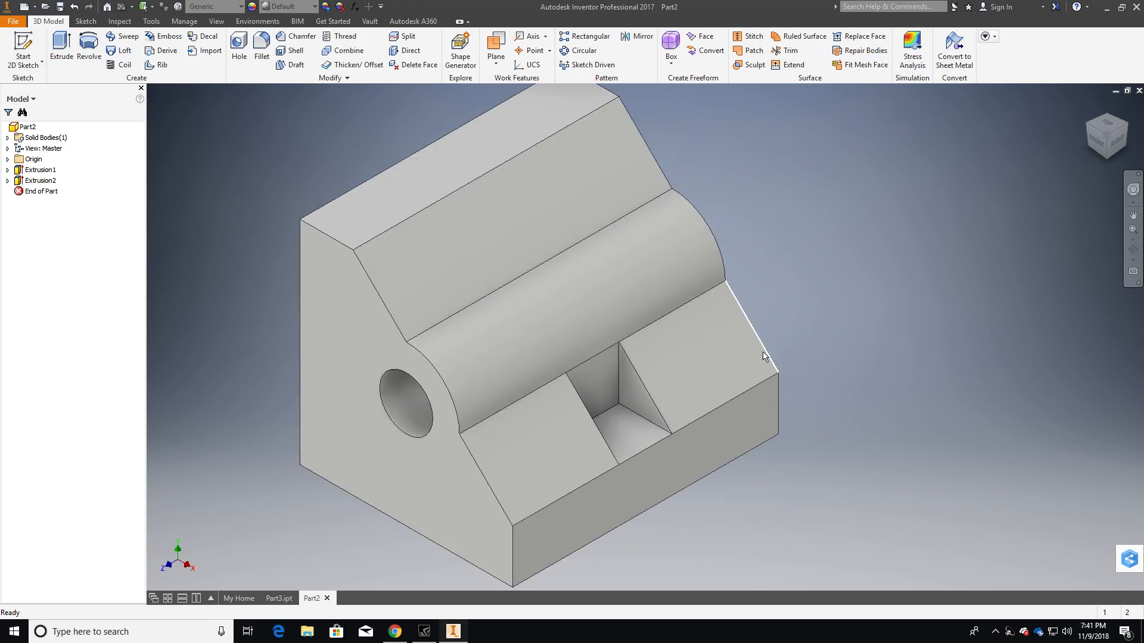
click(84, 21)
click(40, 22)
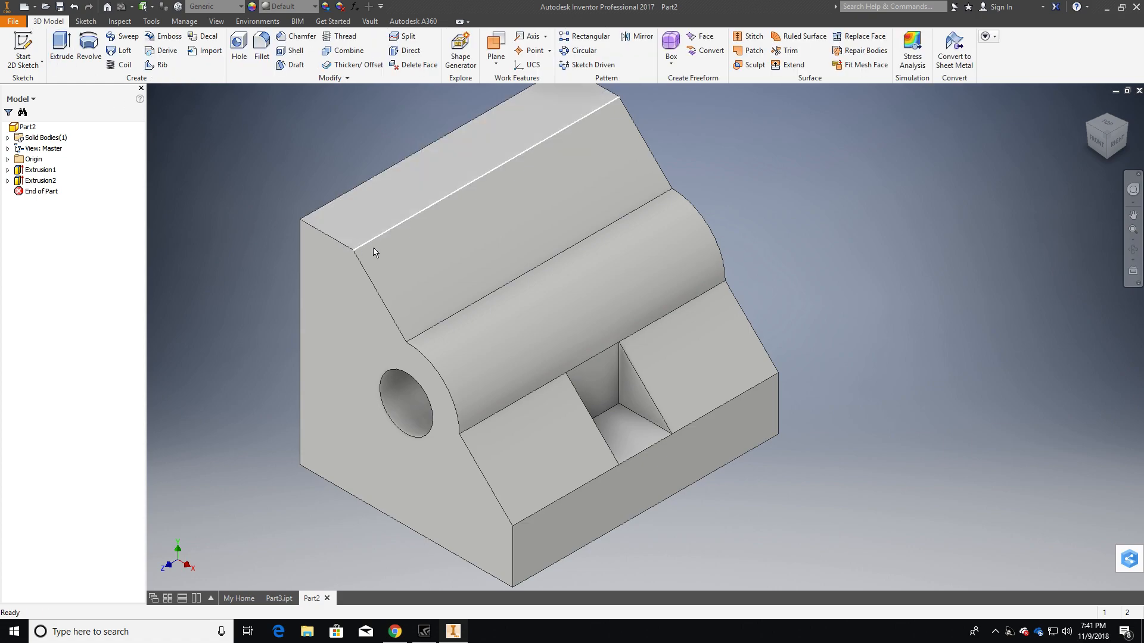
middle_drag(390, 249, 443, 249)
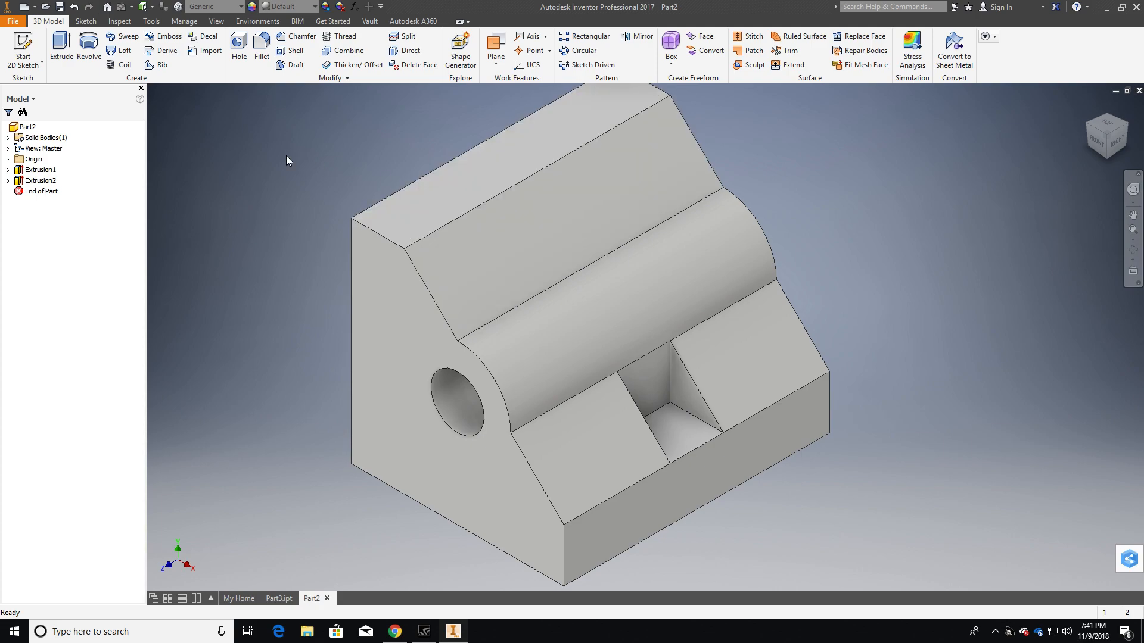
click(35, 51)
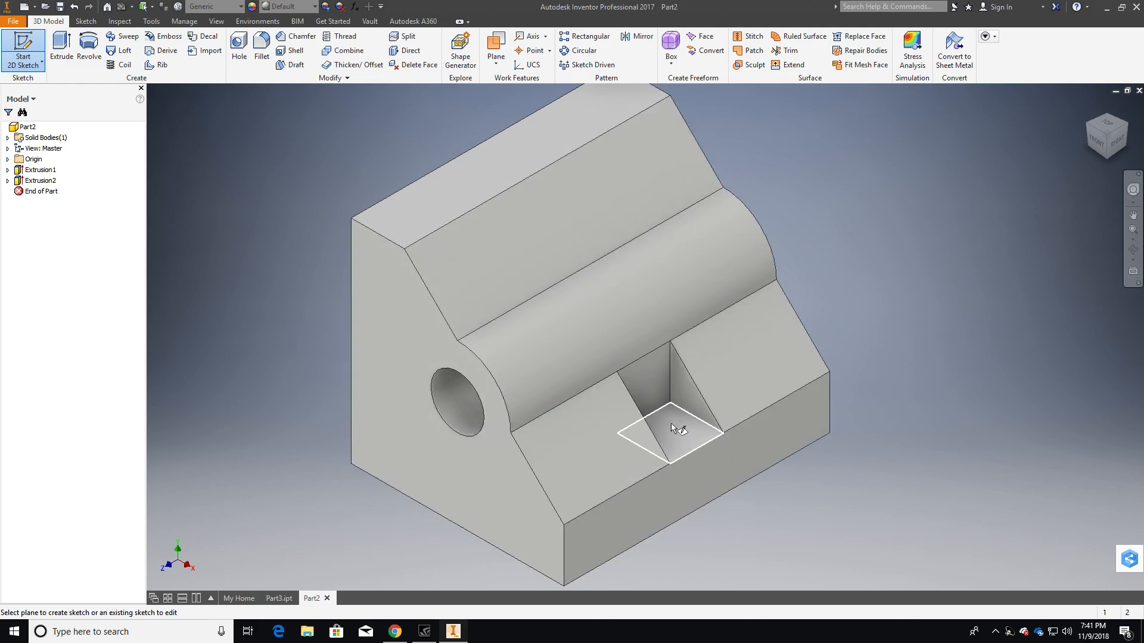
click(699, 462)
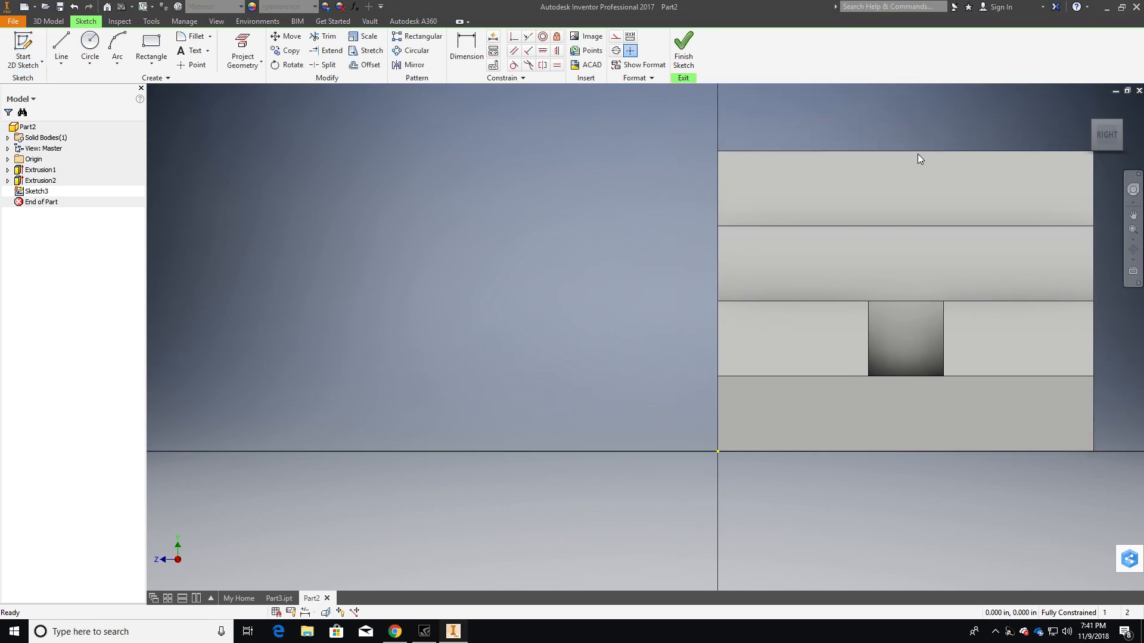
click(1089, 108)
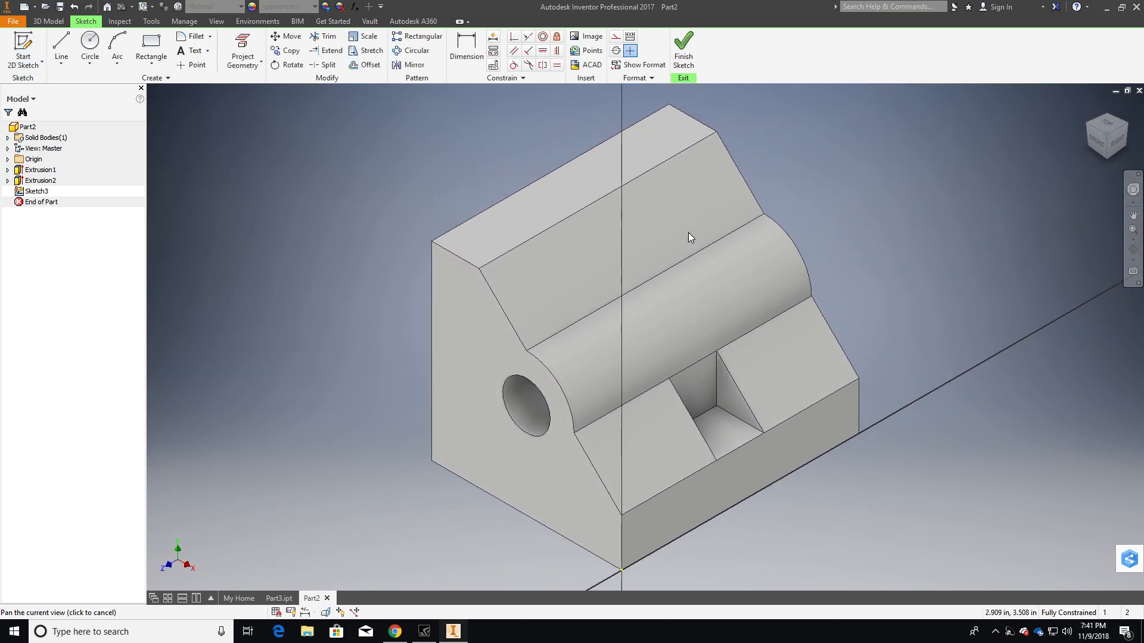
click(249, 48)
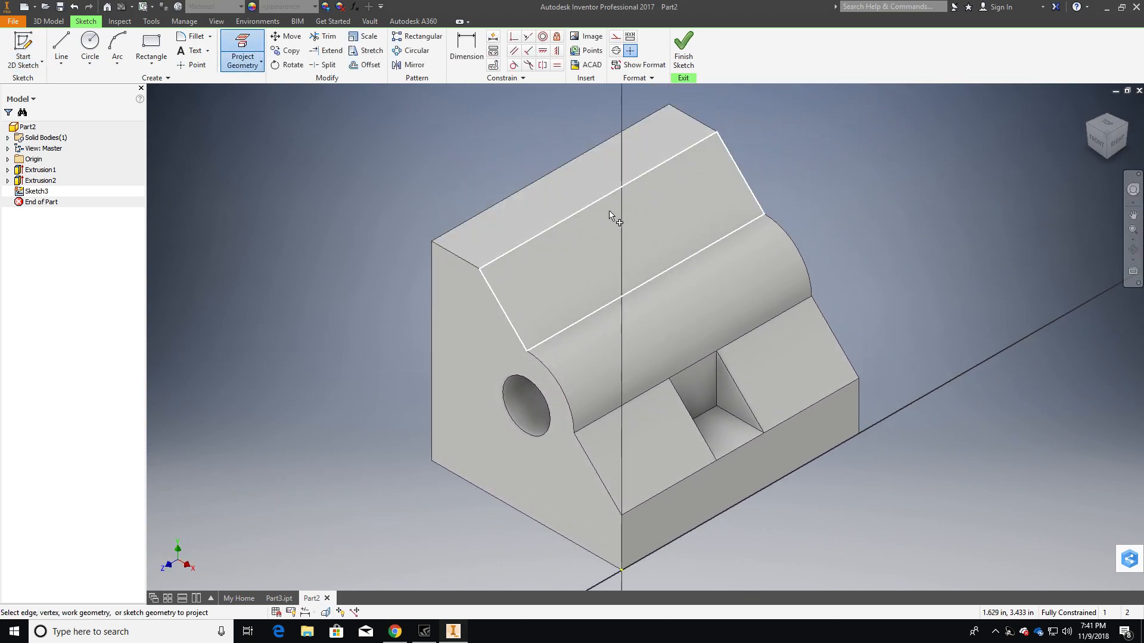
middle_drag(764, 422, 654, 453)
Step: Draw a 1 in line along the projected outline's lower edge, starting from its left corner
click(63, 54)
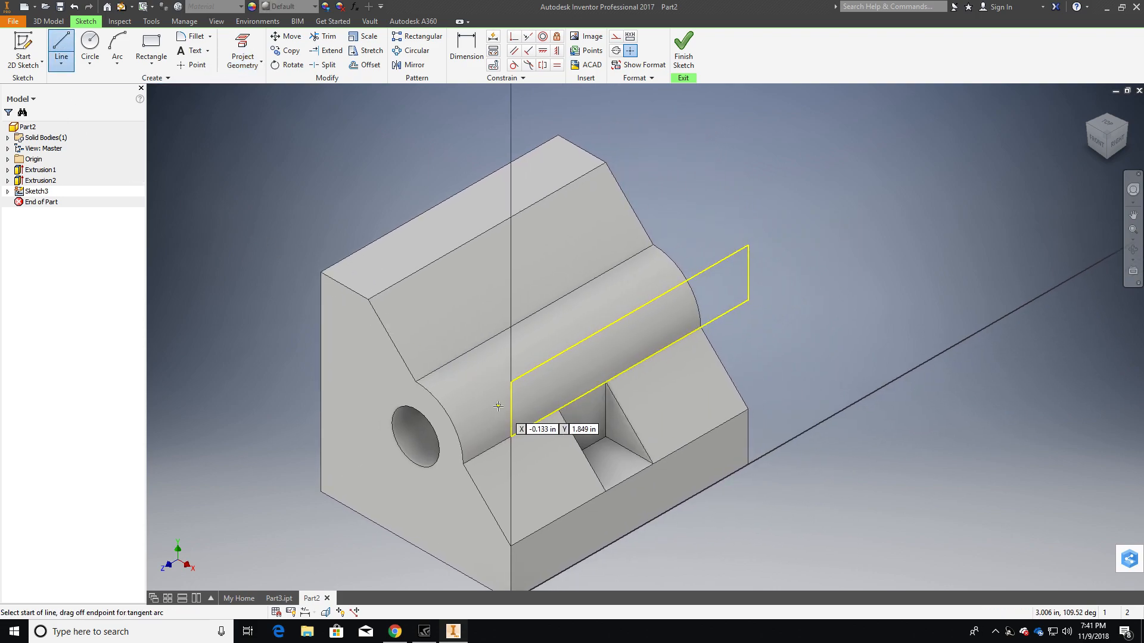
click(512, 435)
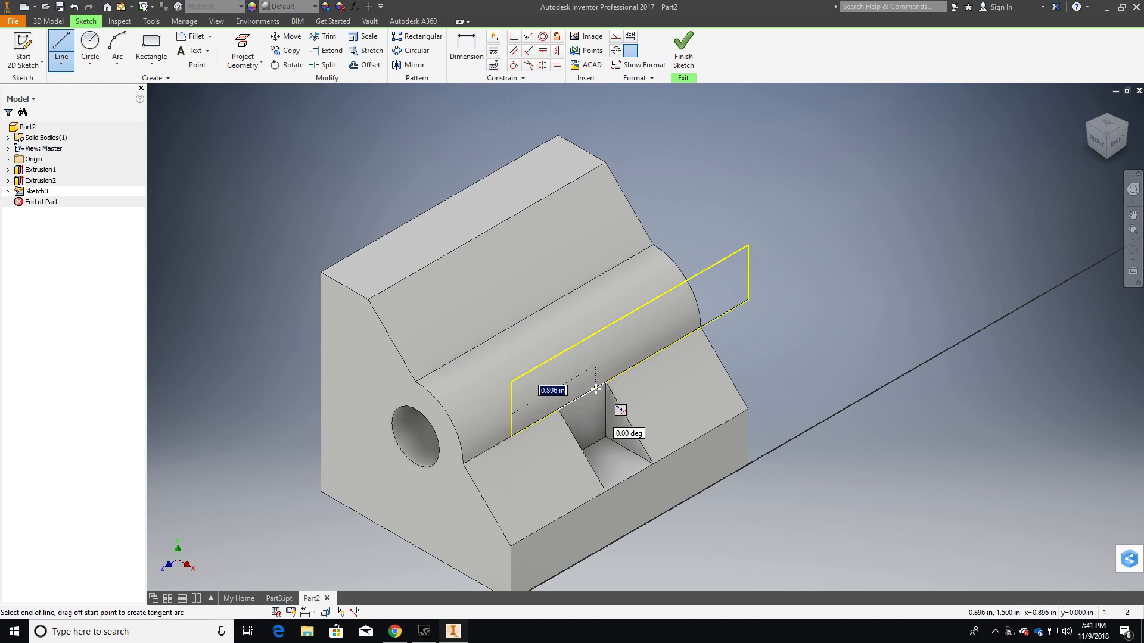
text(1)
key(Return)
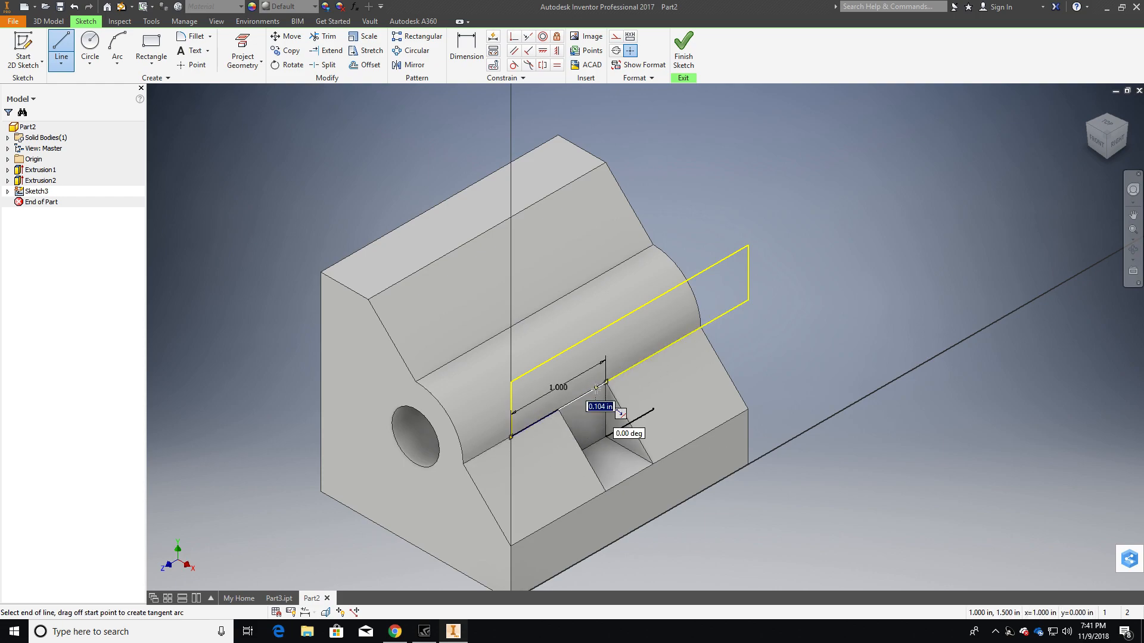
Step: Draw a 1 in line at 180 degrees along the projected outline's lower edge, starting from its right corner
click(64, 48)
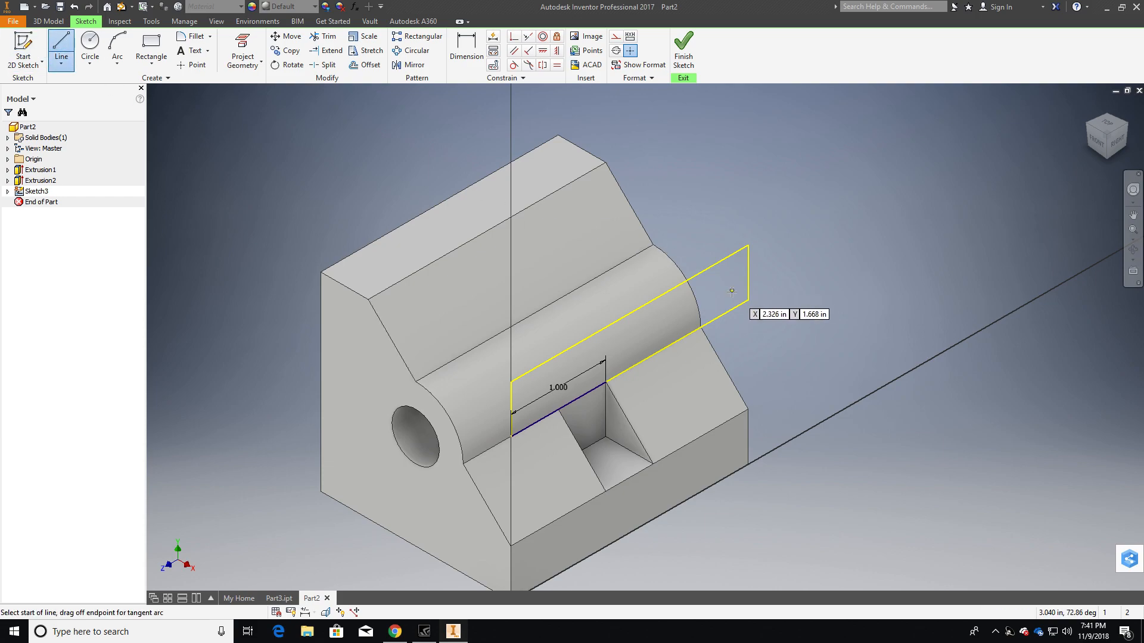
click(748, 301)
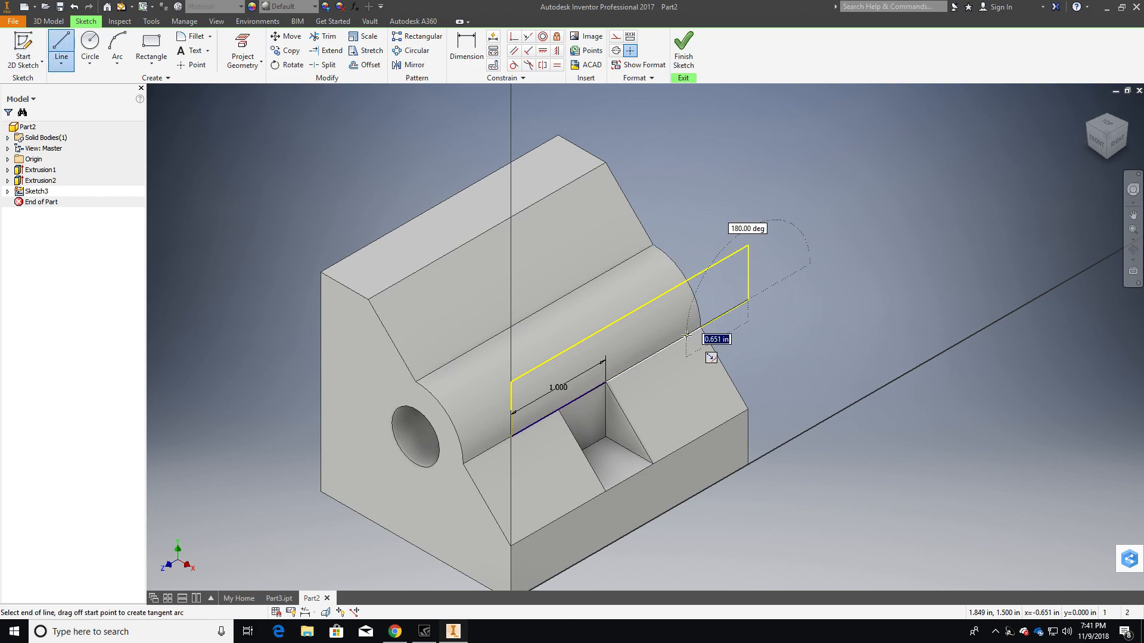
text(1)
key(Return)
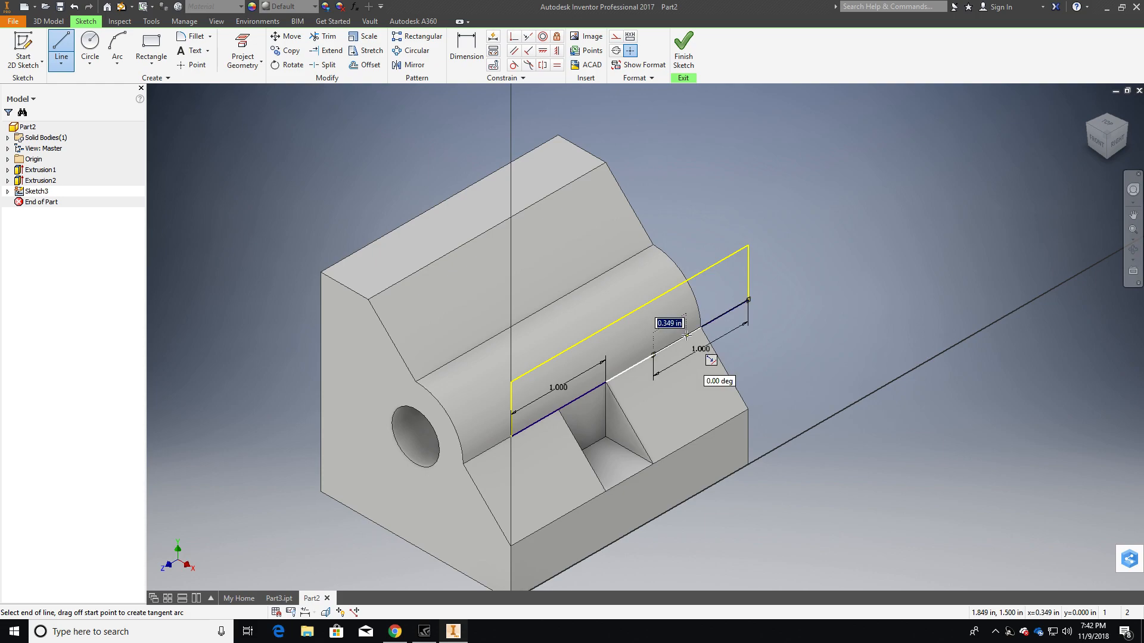
Step: Draw a 0.5 by 0.5 in rectangle upward from the inner end of the left 1 in line, filling the gap between both lines
key(Escape)
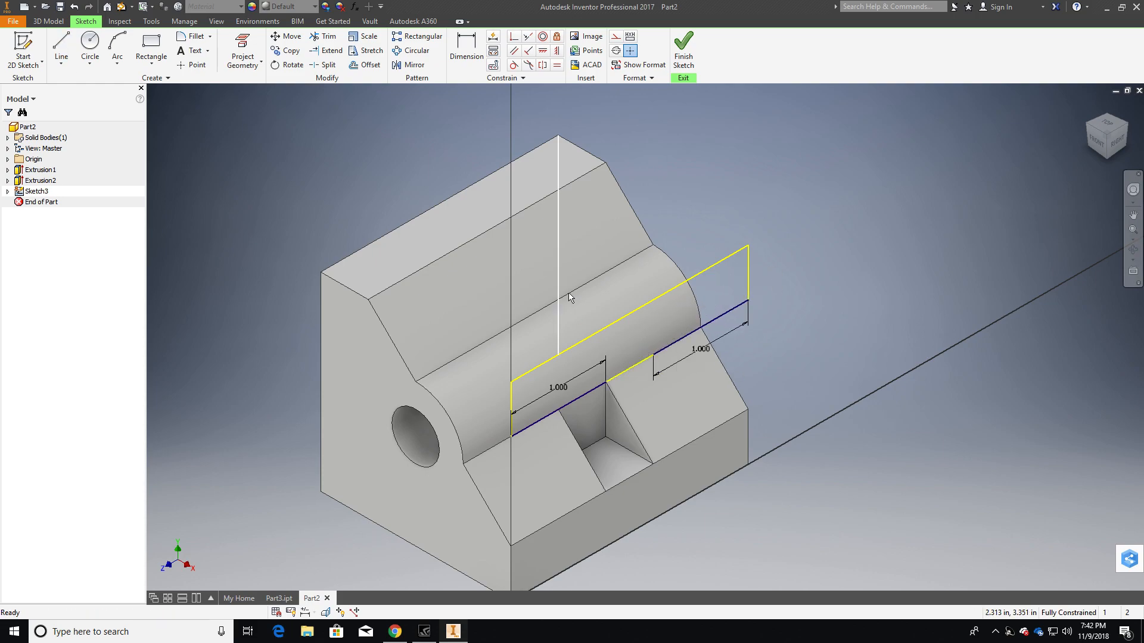
click(156, 61)
click(156, 80)
click(607, 382)
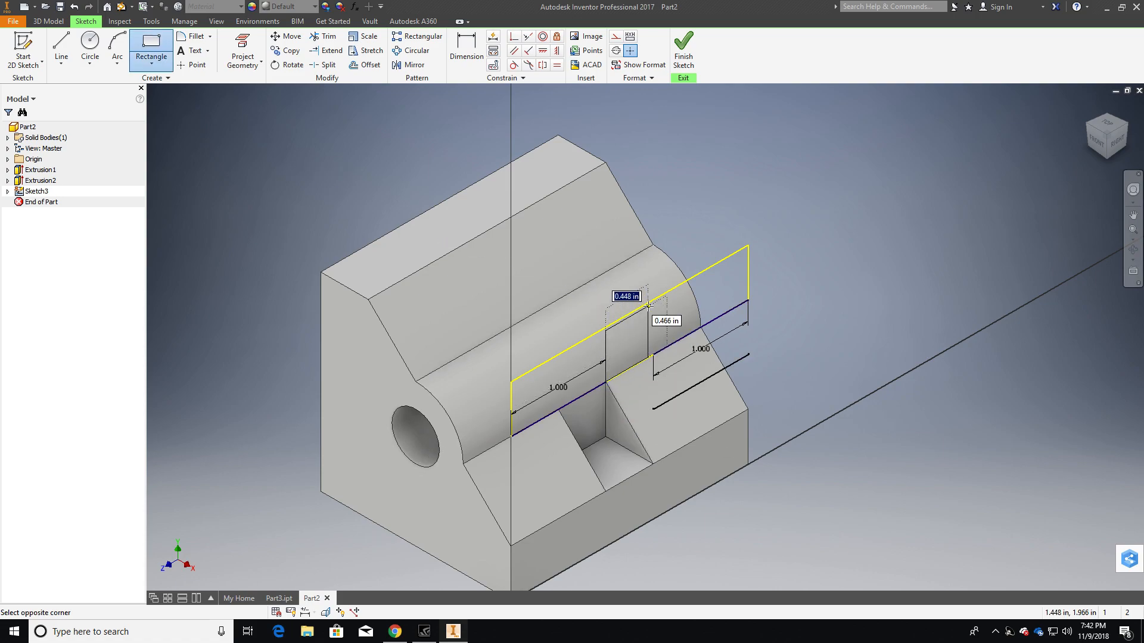
text(.5)
key(Tab)
text(.)
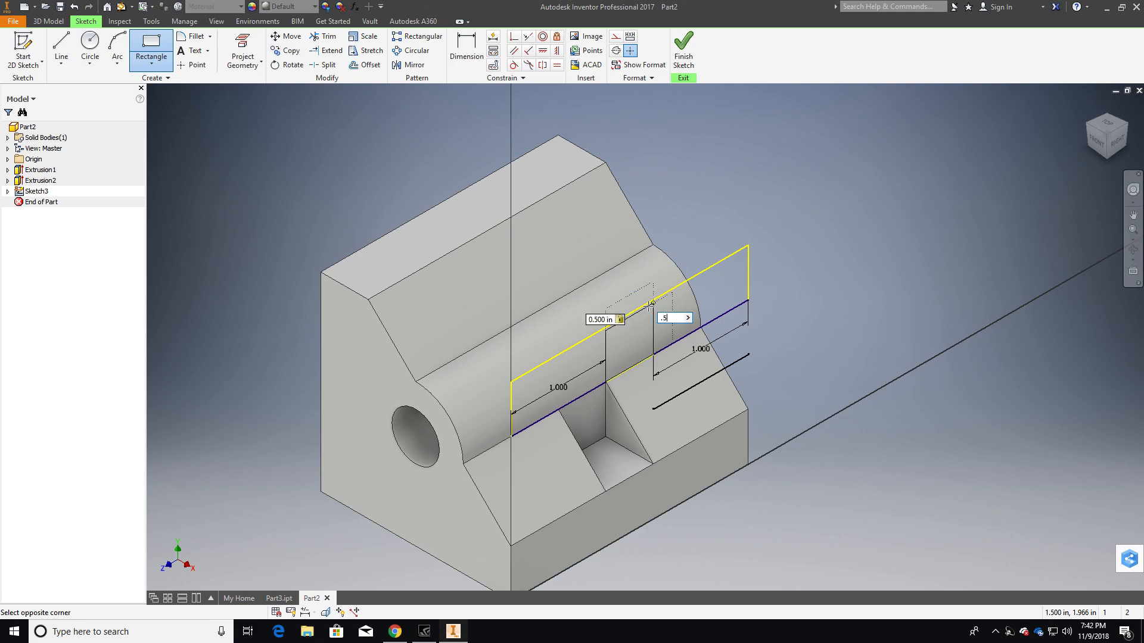
text(5)
key(Return)
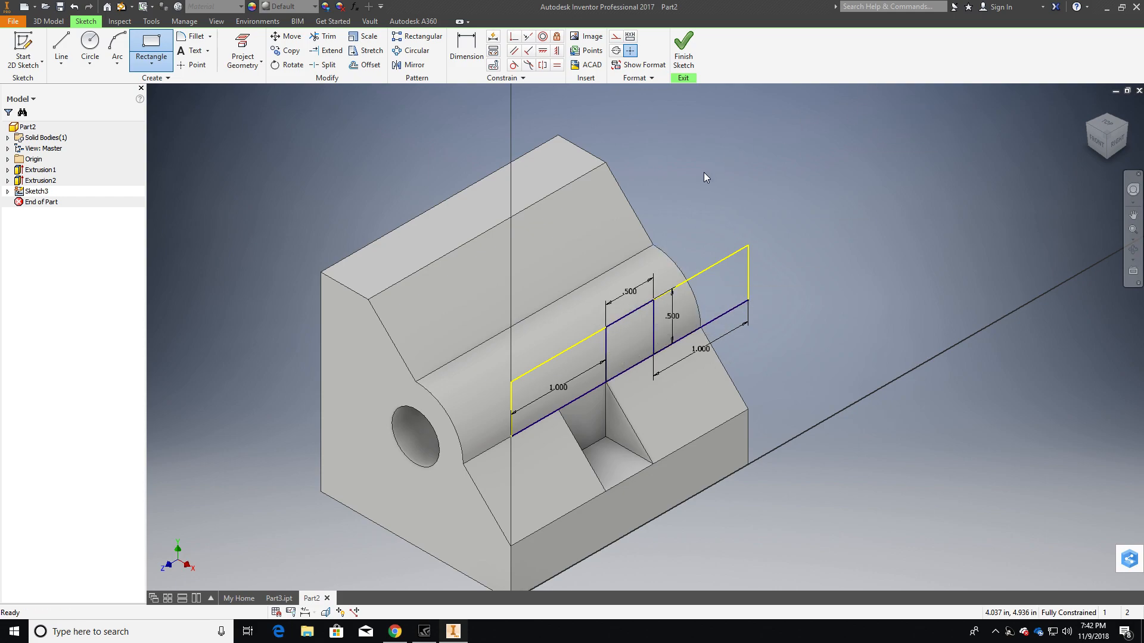
key(Escape)
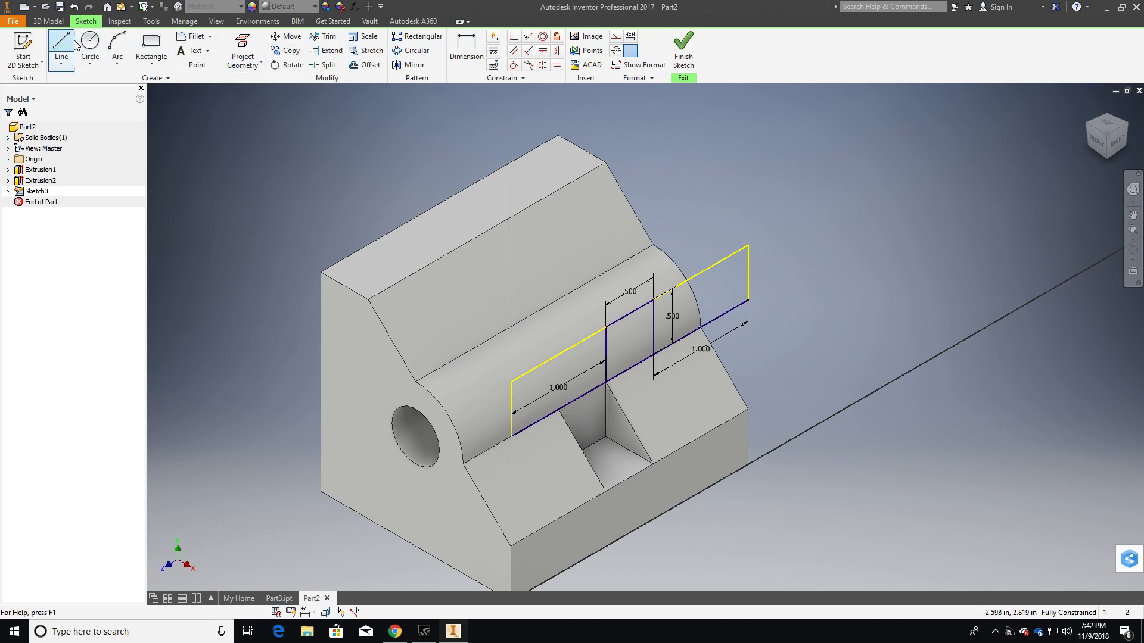
Step: Extrude the new 0.5 in square as a cut 1.5 in deep into the block, using the second direction
click(48, 21)
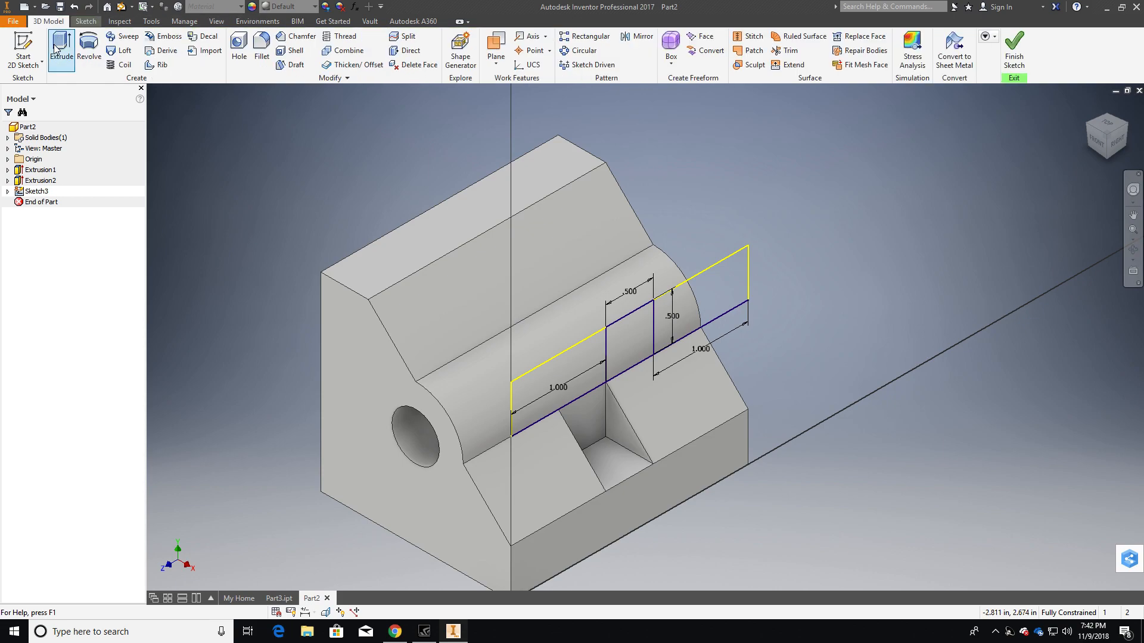
click(61, 47)
click(619, 330)
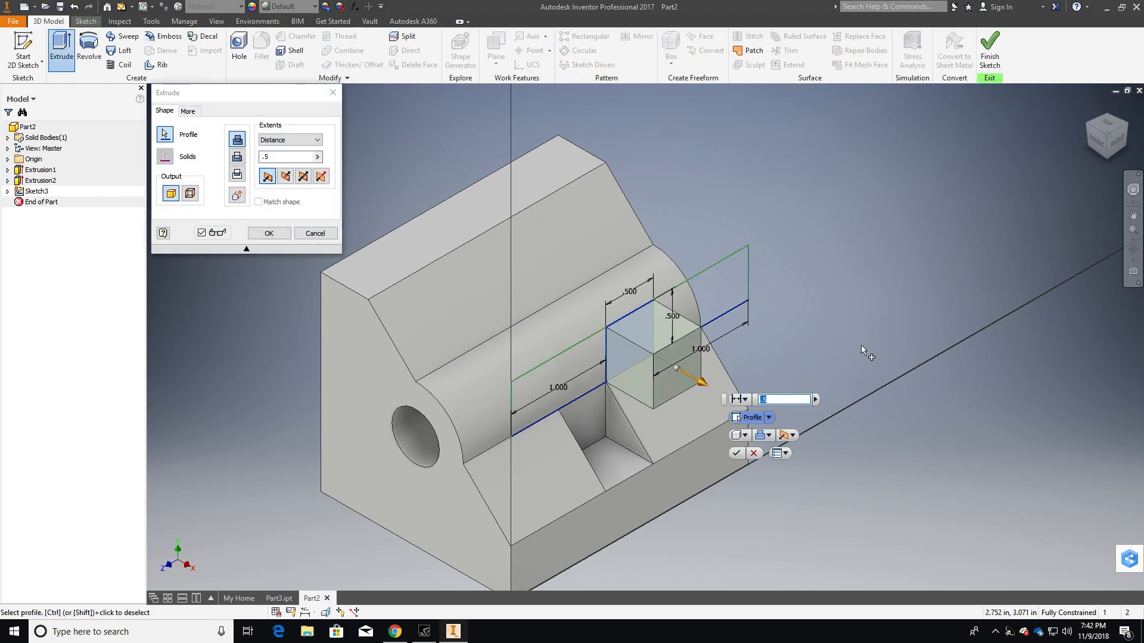
click(285, 177)
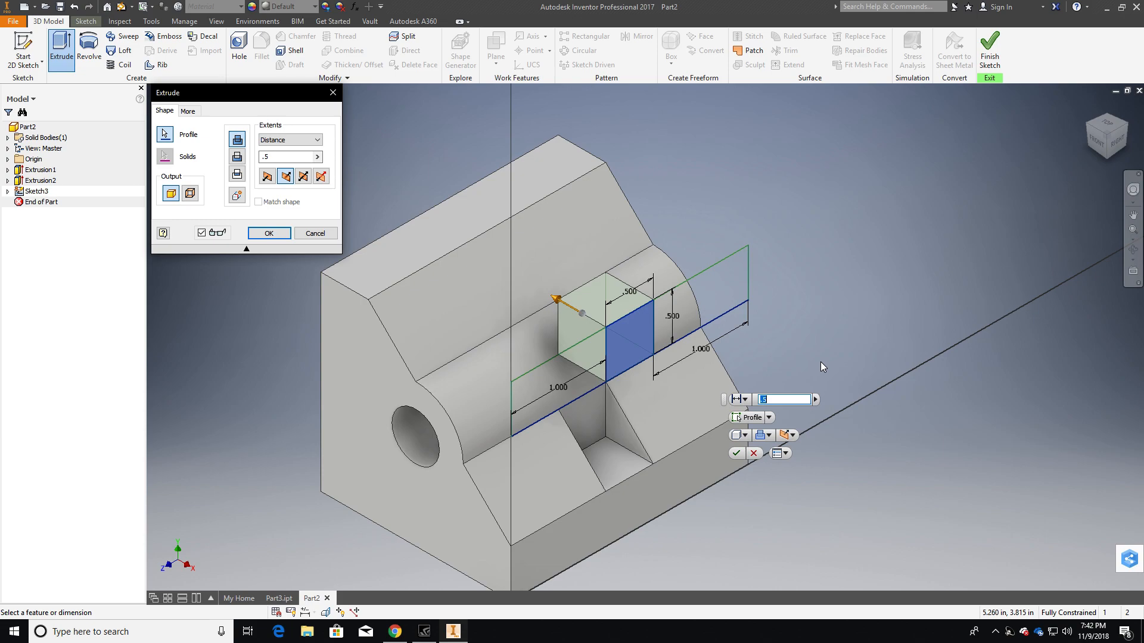
click(791, 400)
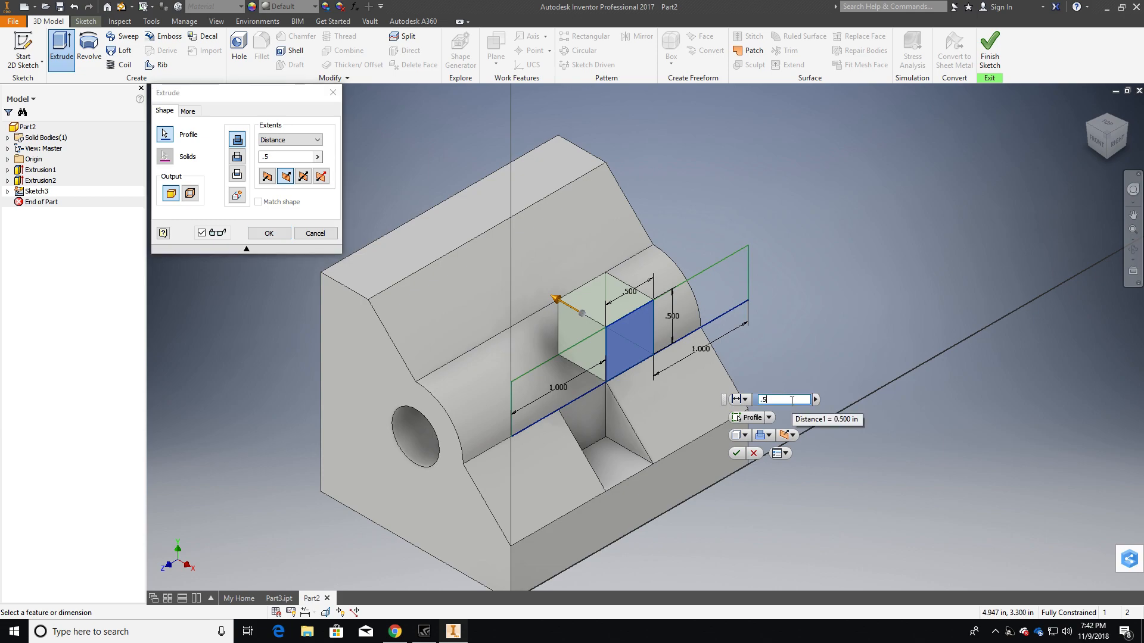
key(BackSpace)
key(BackSpace)
text(2.5)
key(BackSpace)
key(BackSpace)
text(1.5)
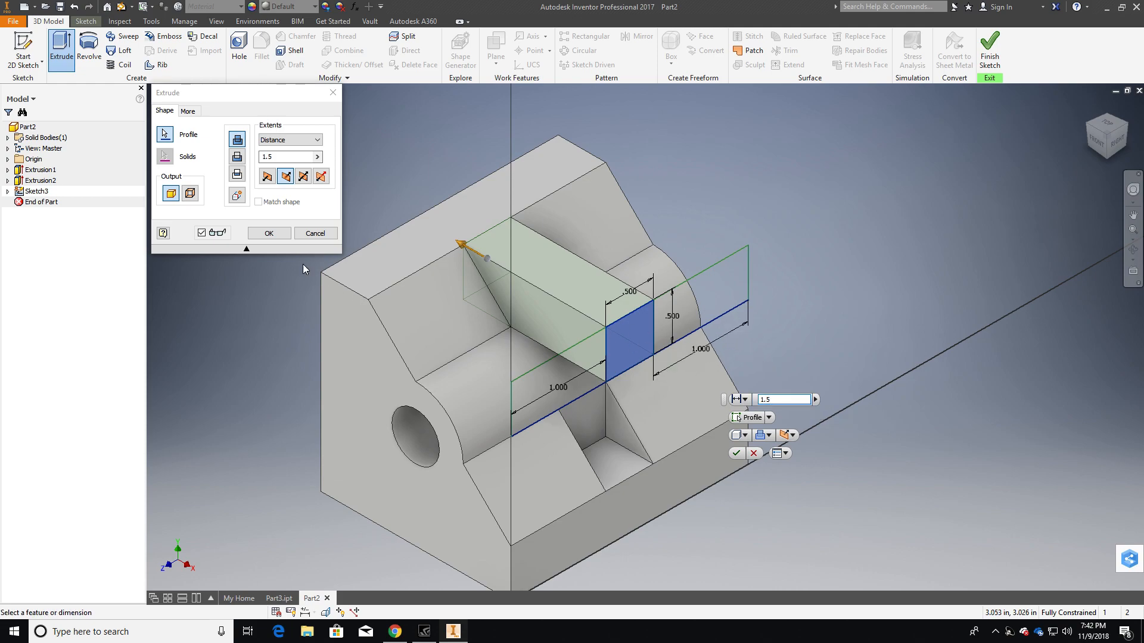
click(236, 158)
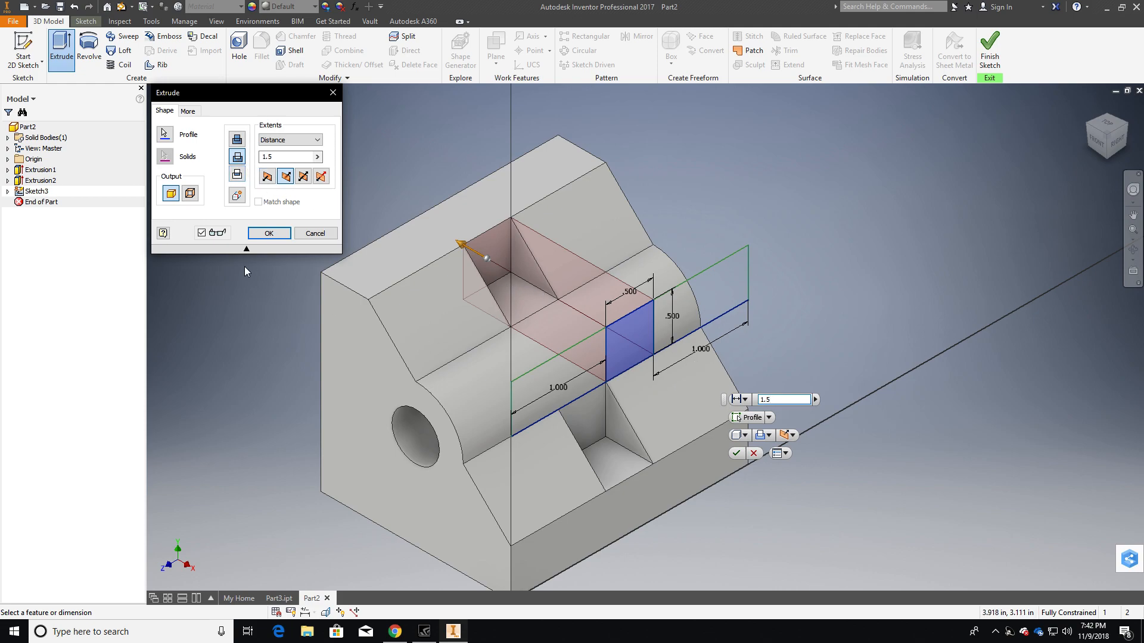
click(265, 235)
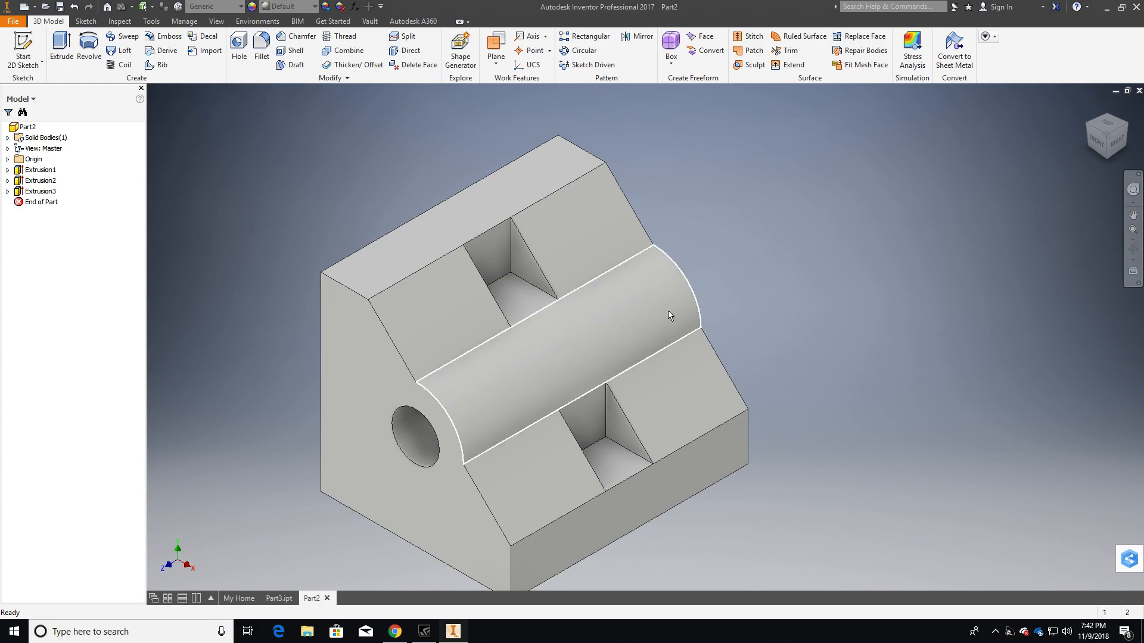
Step: Examine both square pockets up close and the block from the right, back, left and front, ending in the home view
scroll(532, 327, up, 3)
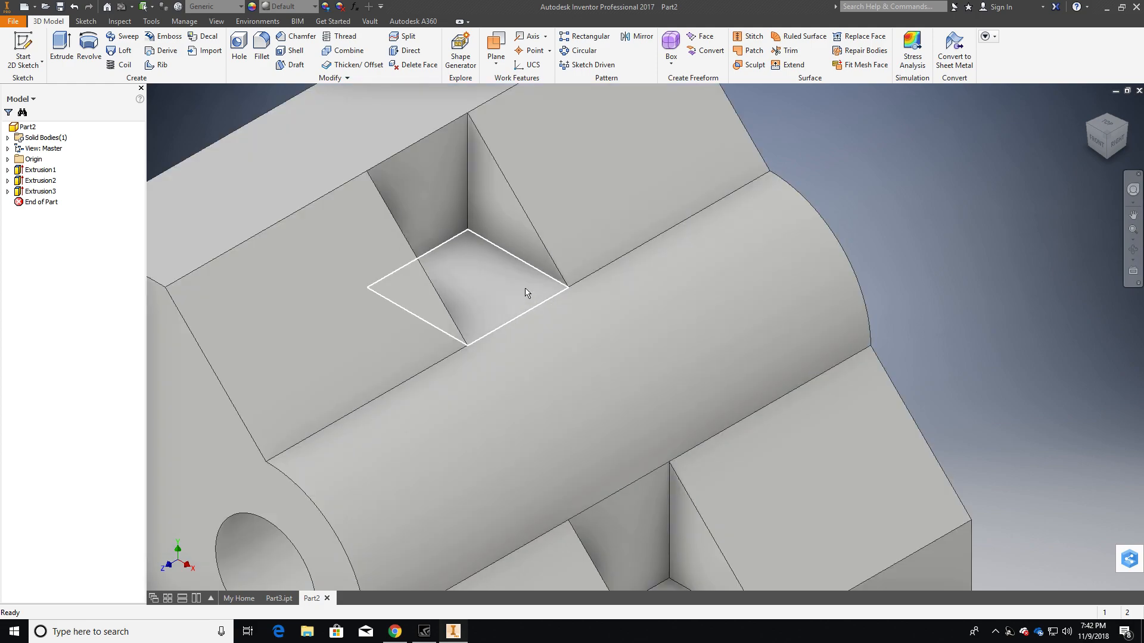
scroll(536, 322, up, 2)
scroll(556, 332, down, 3)
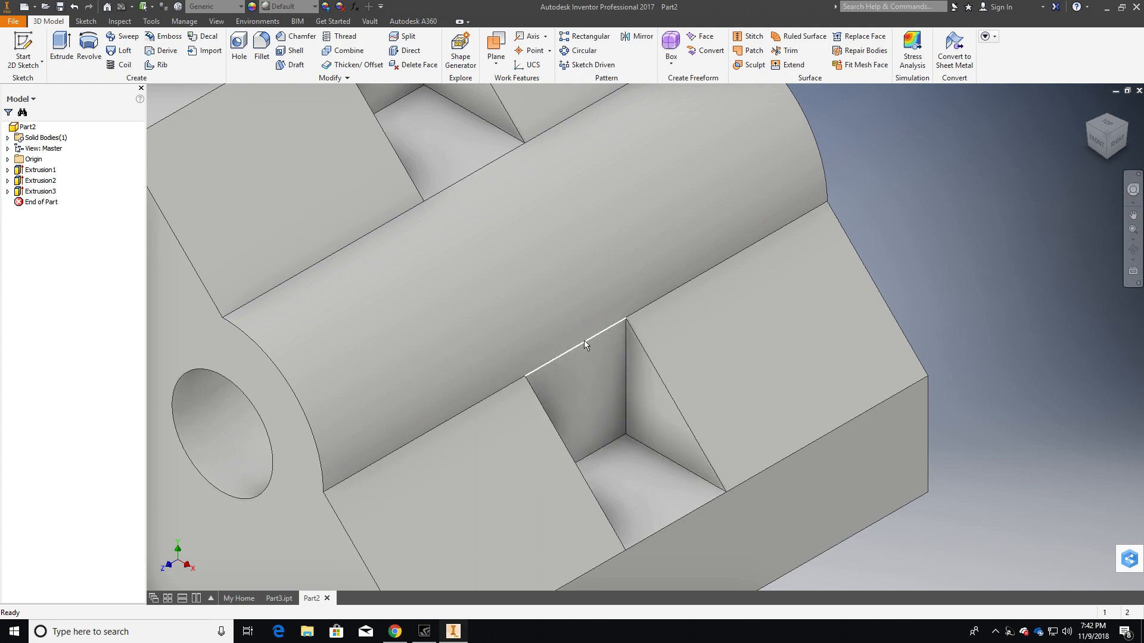
scroll(536, 230, up, 3)
scroll(561, 284, down, 3)
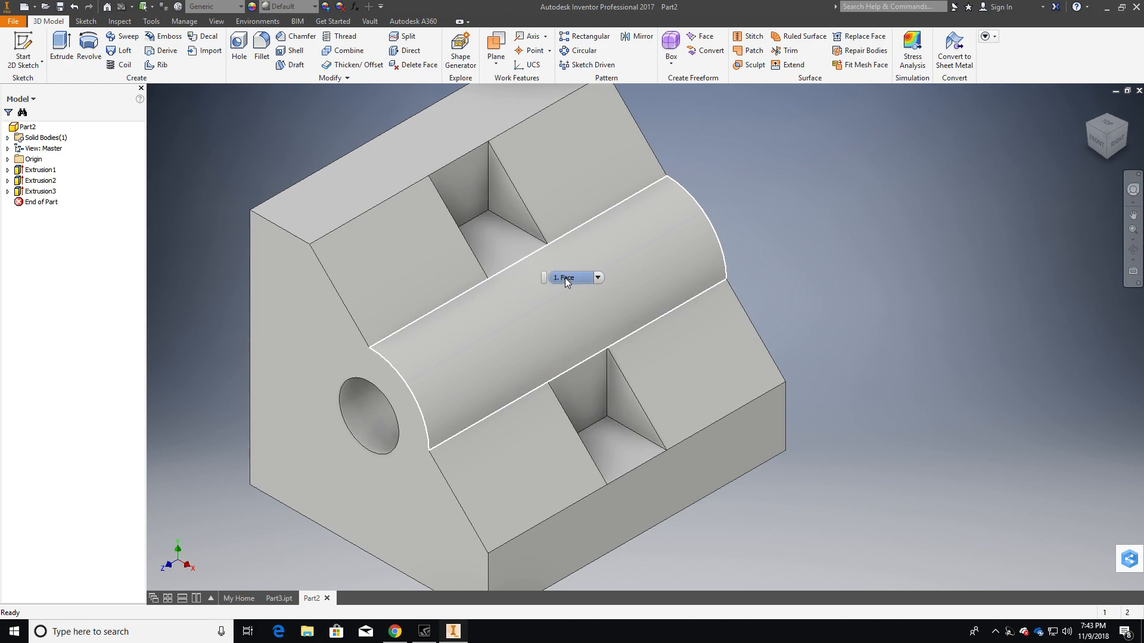
scroll(799, 237, down, 3)
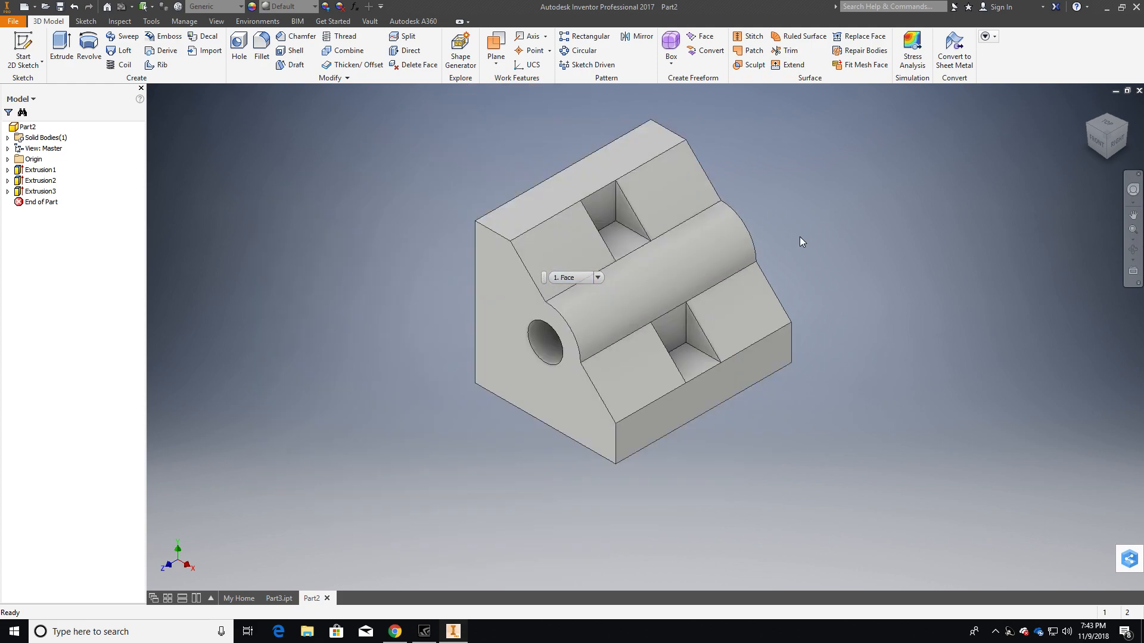
middle_drag(812, 241, 751, 229)
middle_drag(746, 281, 736, 325)
click(1122, 140)
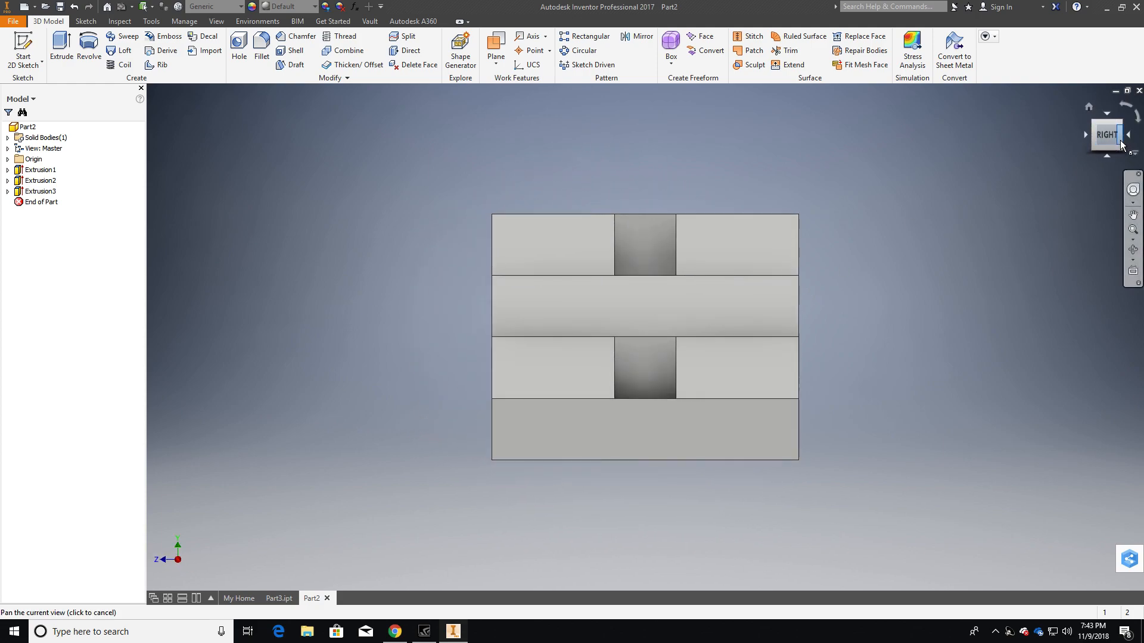
click(1130, 139)
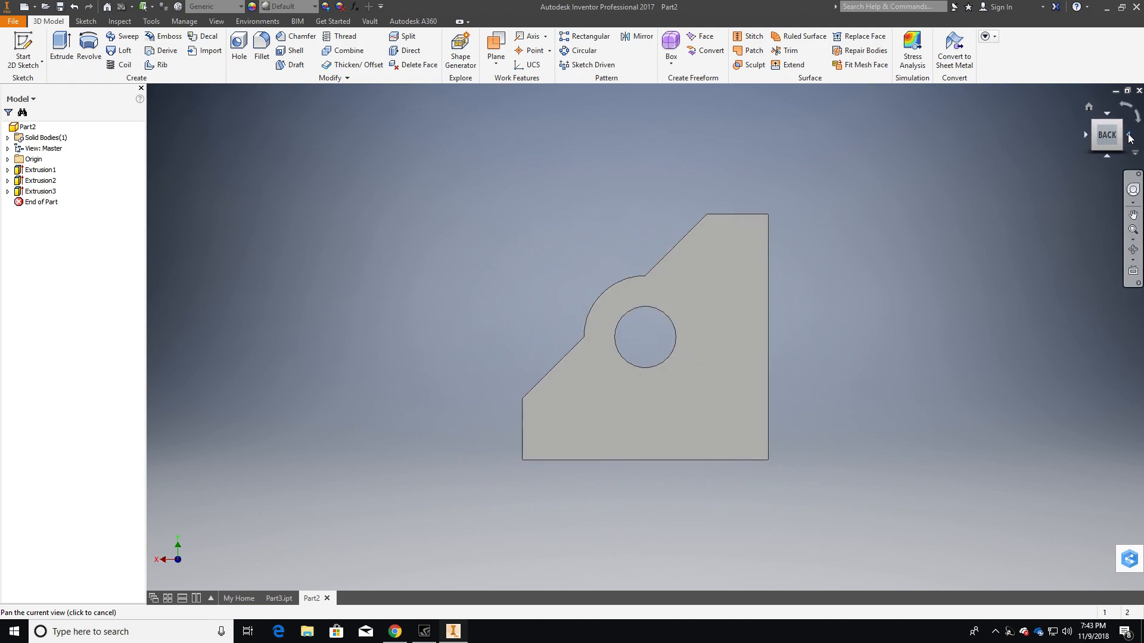
click(1130, 138)
click(1129, 138)
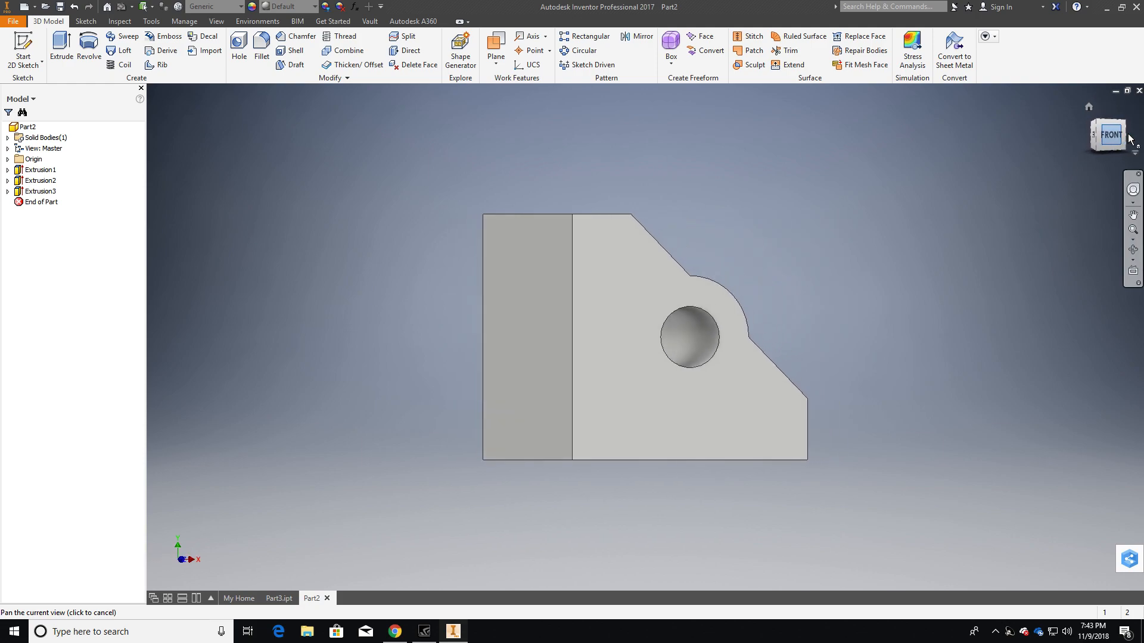
click(1088, 109)
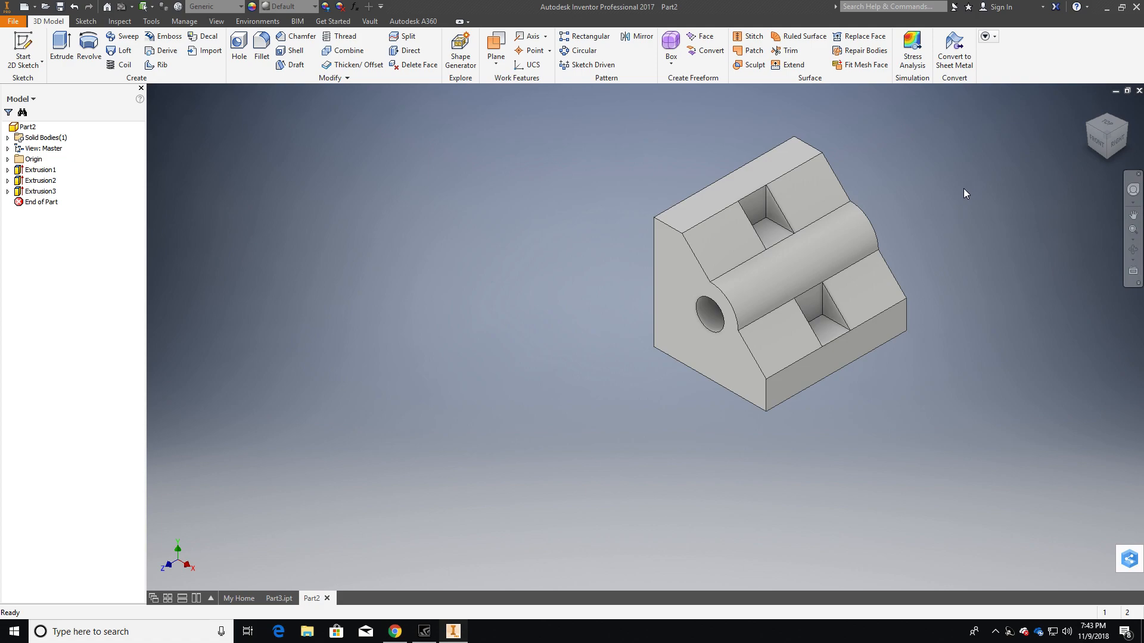
drag(927, 225, 871, 268)
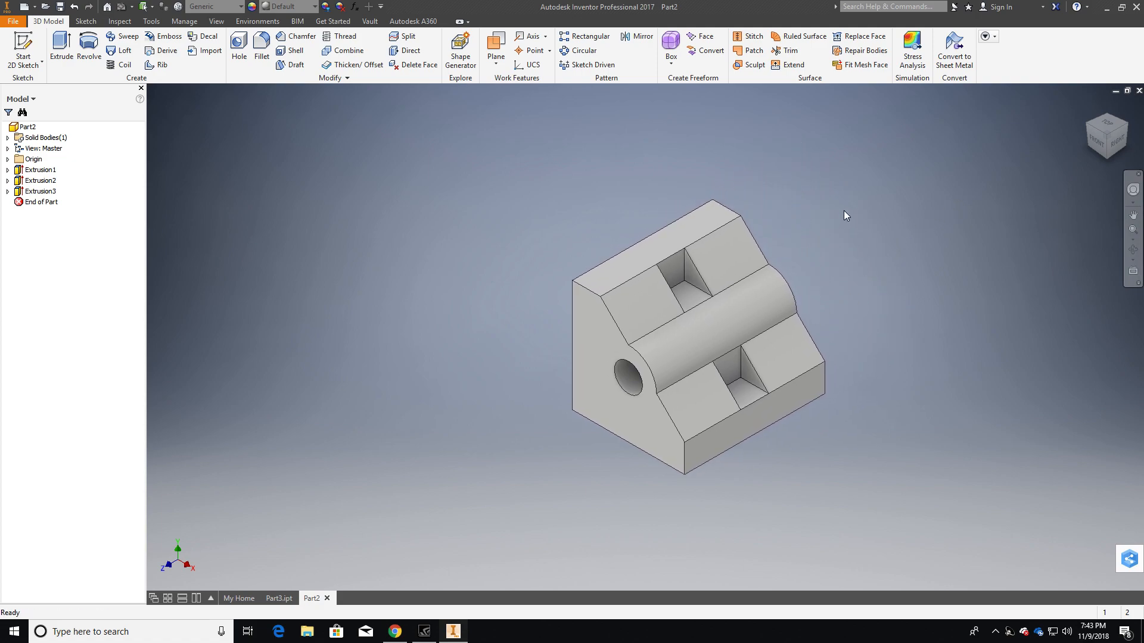